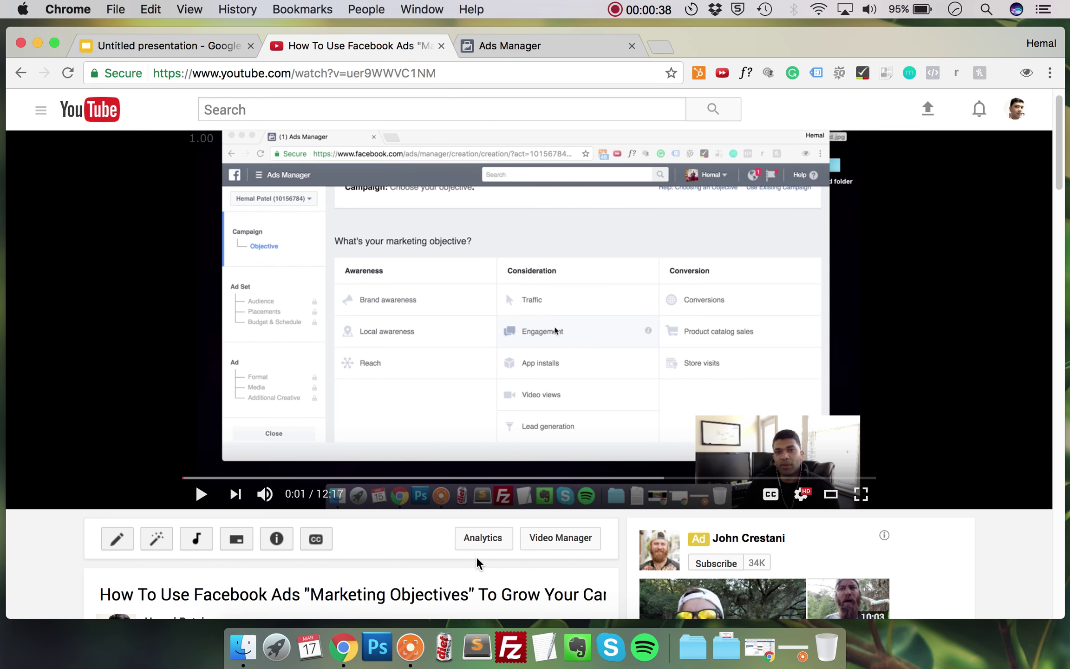
# Switch to the Google Slides presentation and show the Interest Targeting slide.
pyautogui.scroll(1, 478, 563)
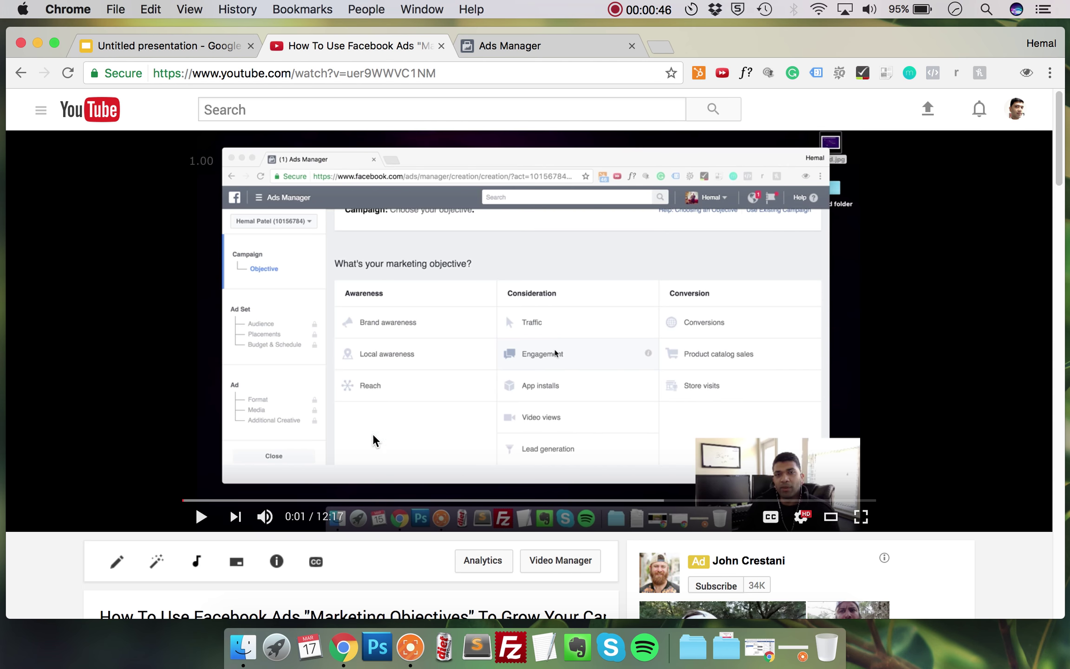
pyautogui.click(173, 52)
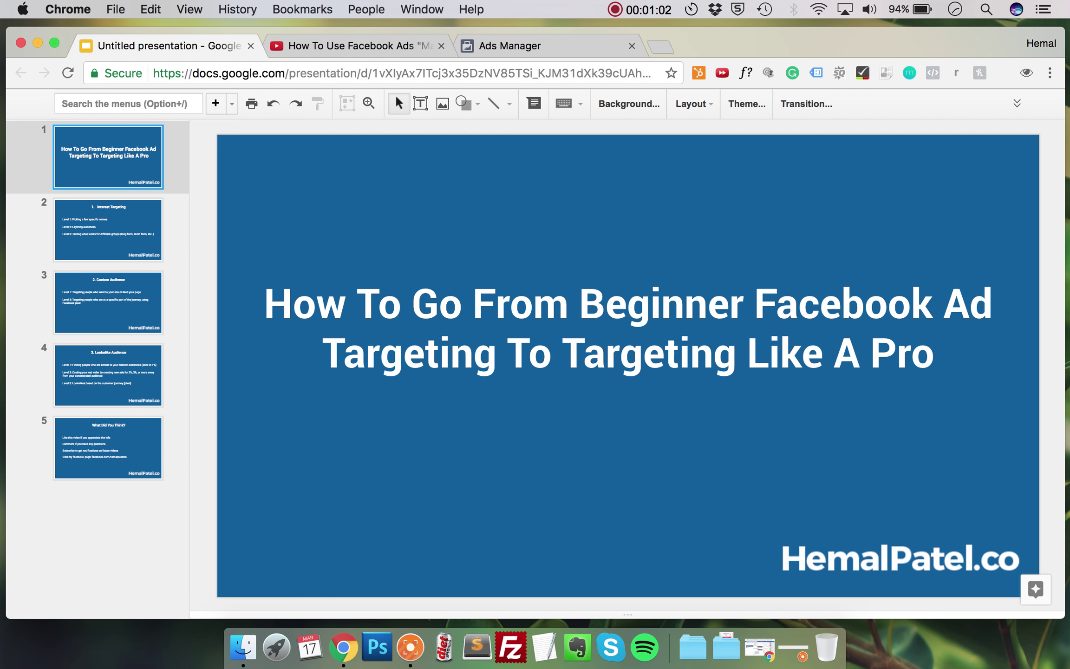
pyautogui.press('Down')
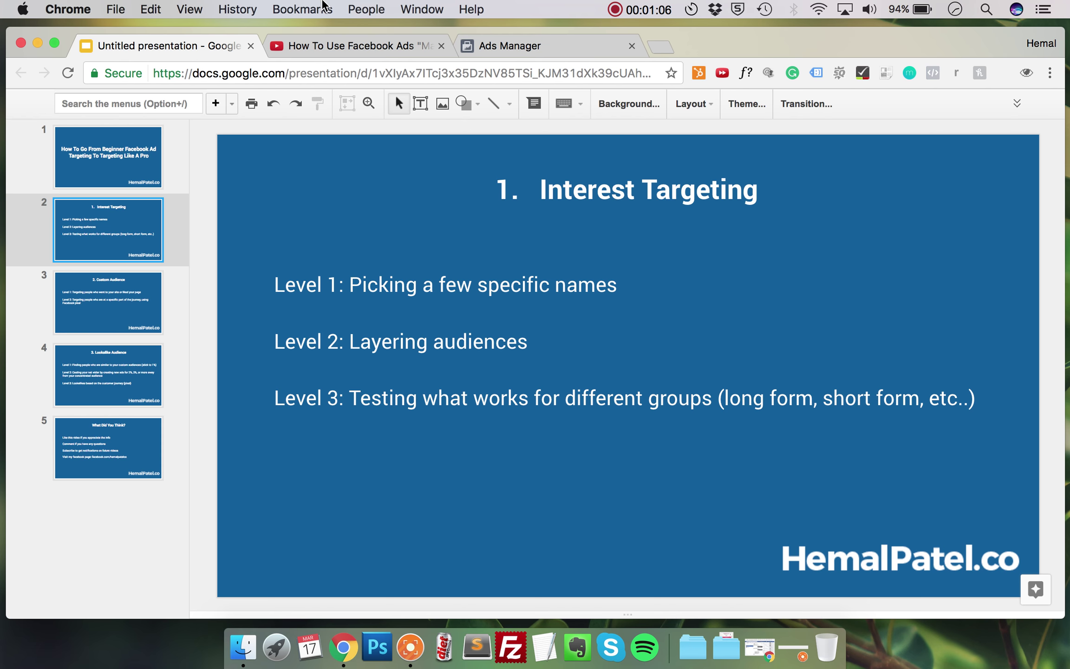
# Switch to Ads Manager and remove the Boston, Massachusetts location from the ad set's audience.
pyautogui.click(541, 45)
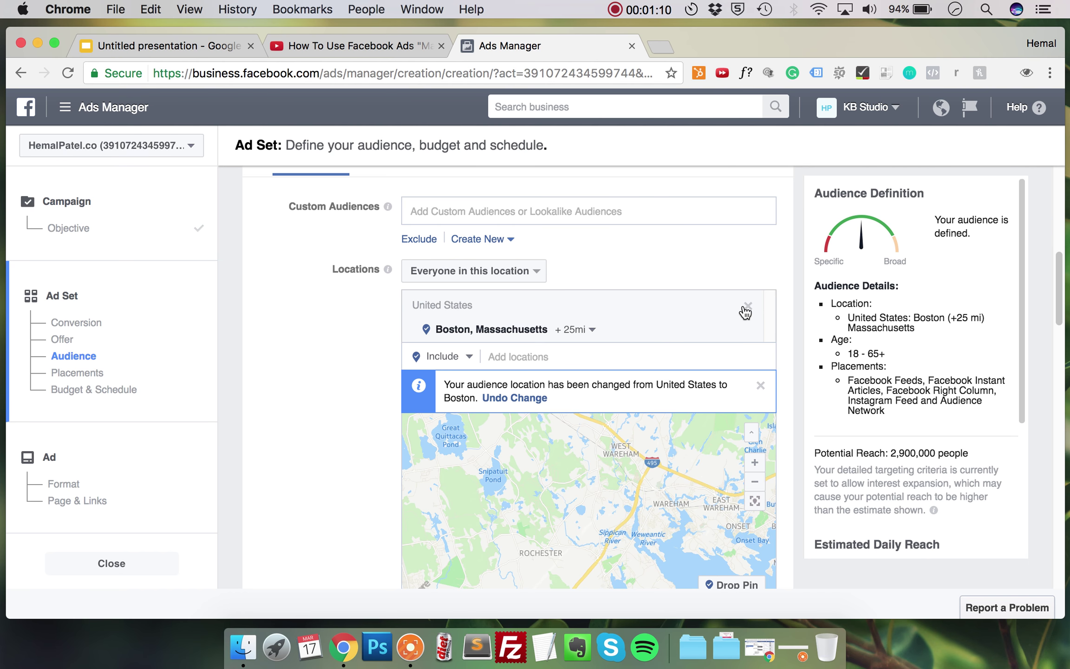
pyautogui.click(747, 306)
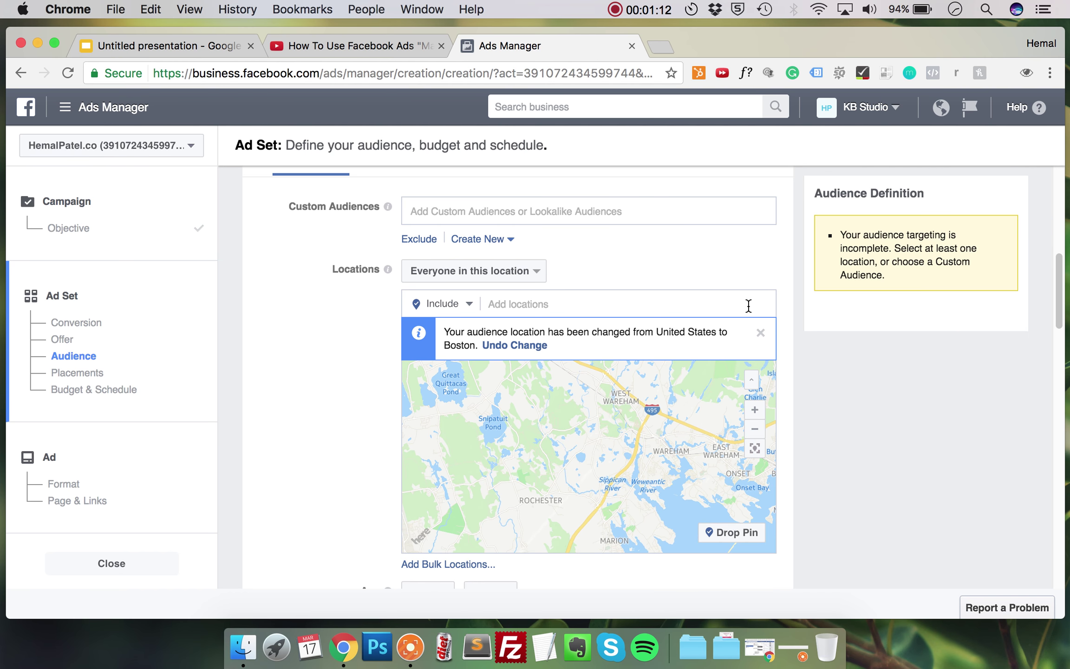
pyautogui.scroll(10, 749, 306)
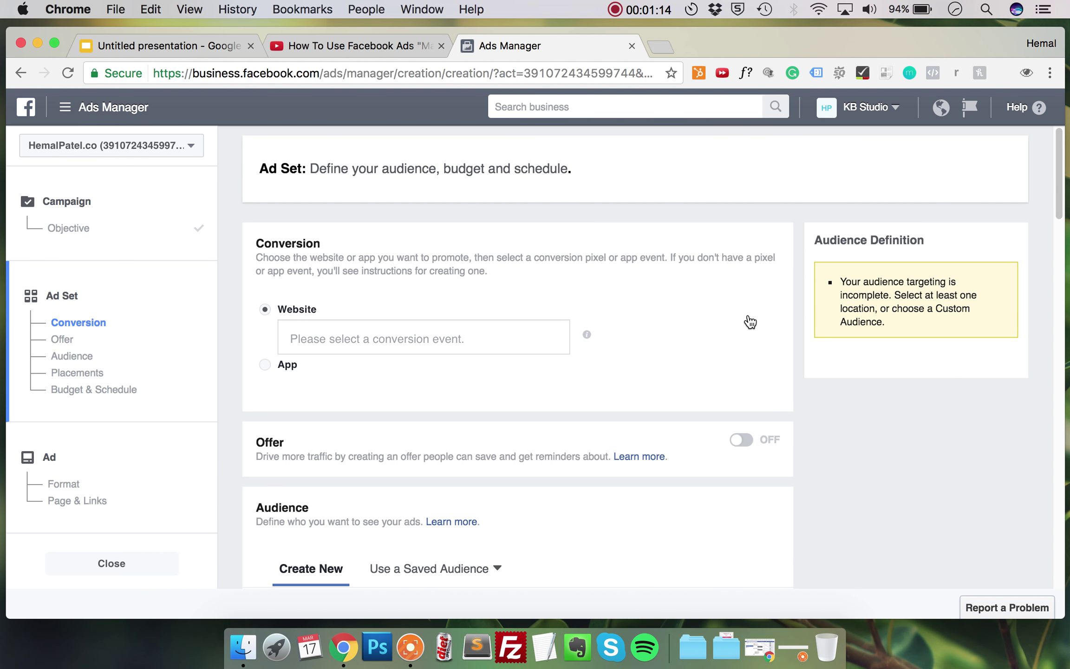
pyautogui.scroll(-3, 435, 392)
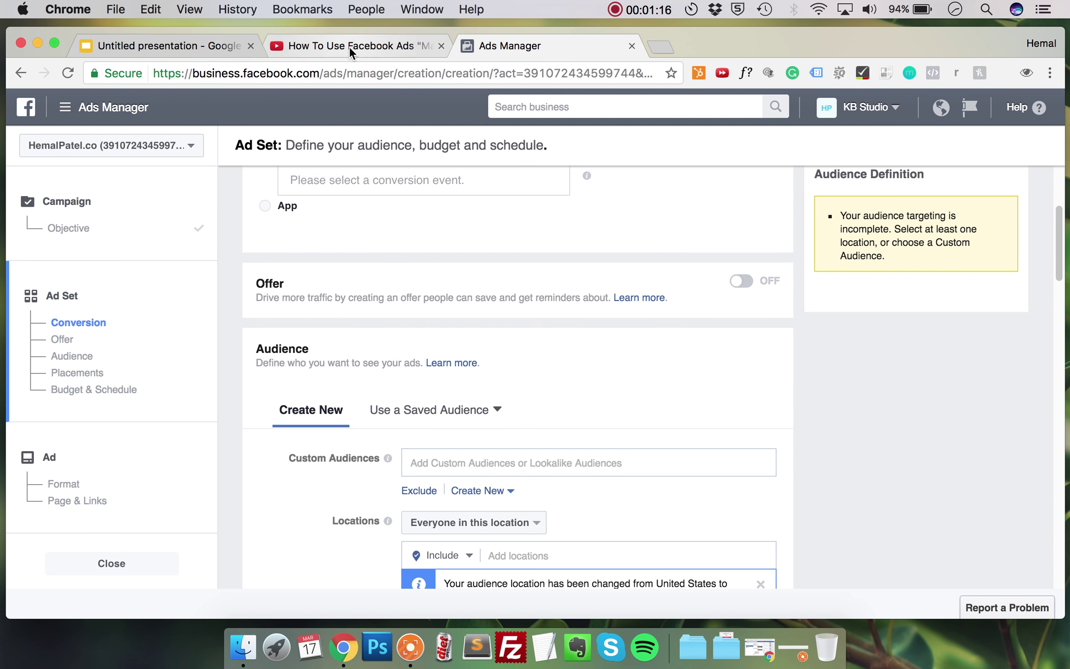
# Review the Interest Targeting slide in the presentation and the conversion, custom audience and location settings of the ad set in Ads Manager.
pyautogui.click(211, 45)
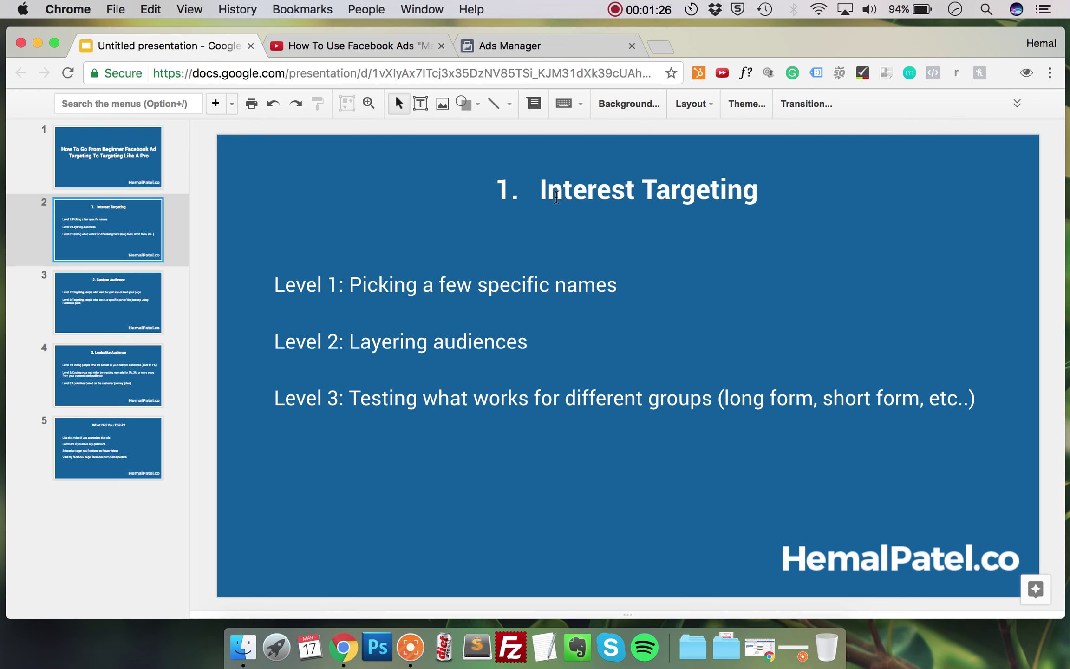
pyautogui.click(541, 45)
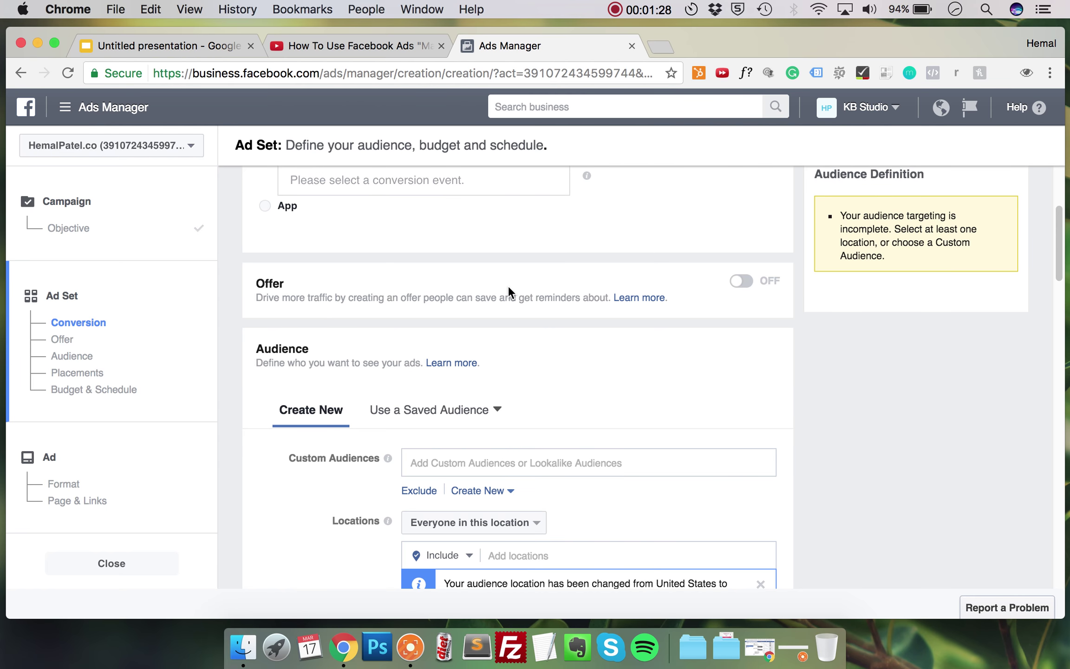
pyautogui.scroll(5, 508, 228)
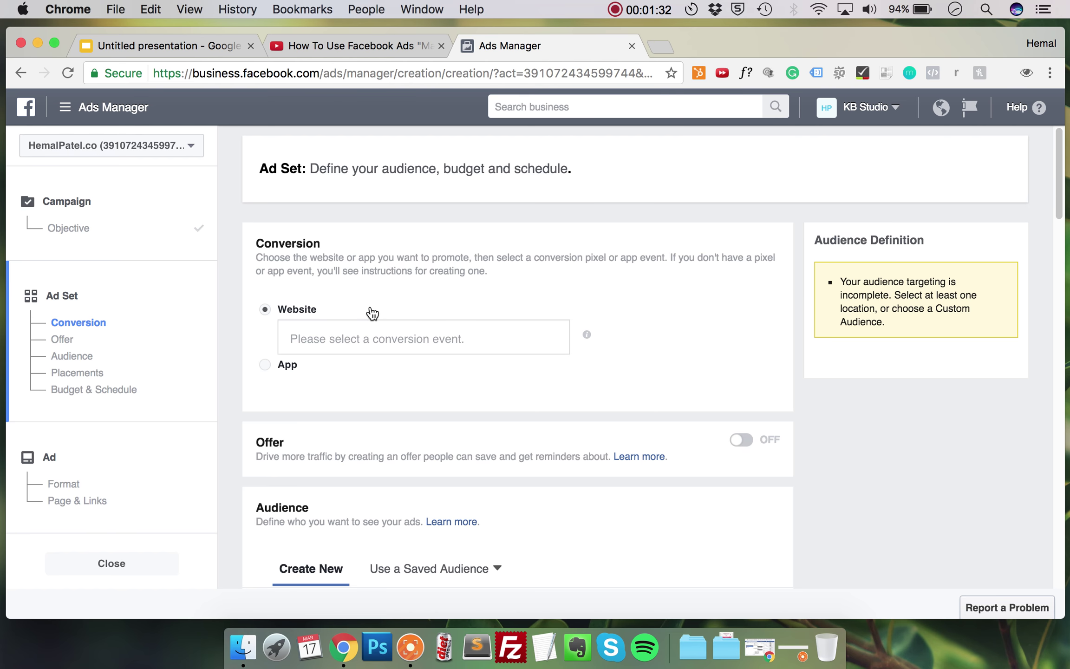
pyautogui.scroll(-8, 370, 310)
pyautogui.scroll(-5, 371, 310)
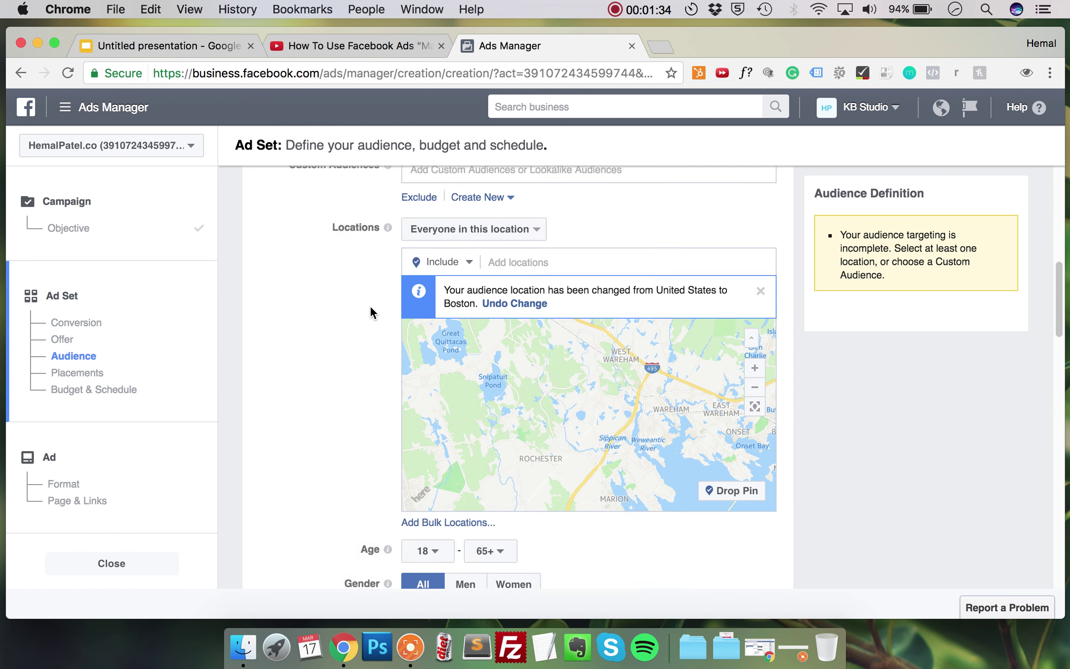
pyautogui.scroll(6, 369, 312)
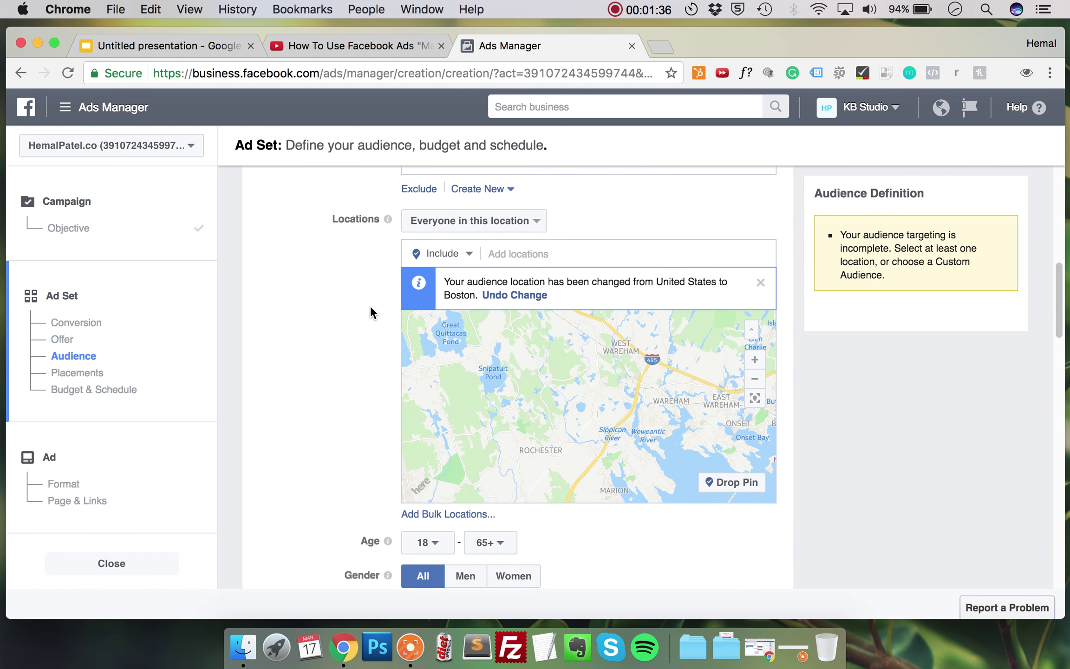
pyautogui.click(478, 244)
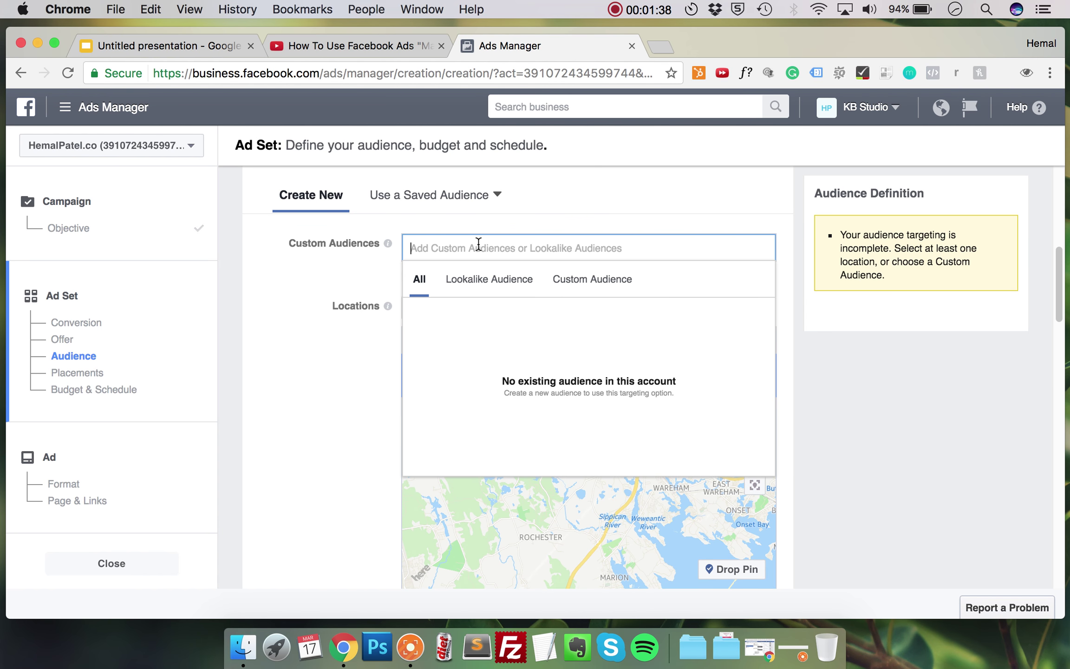
pyautogui.click(296, 324)
pyautogui.scroll(-2, 296, 325)
pyautogui.scroll(-4, 298, 315)
pyautogui.scroll(4, 297, 306)
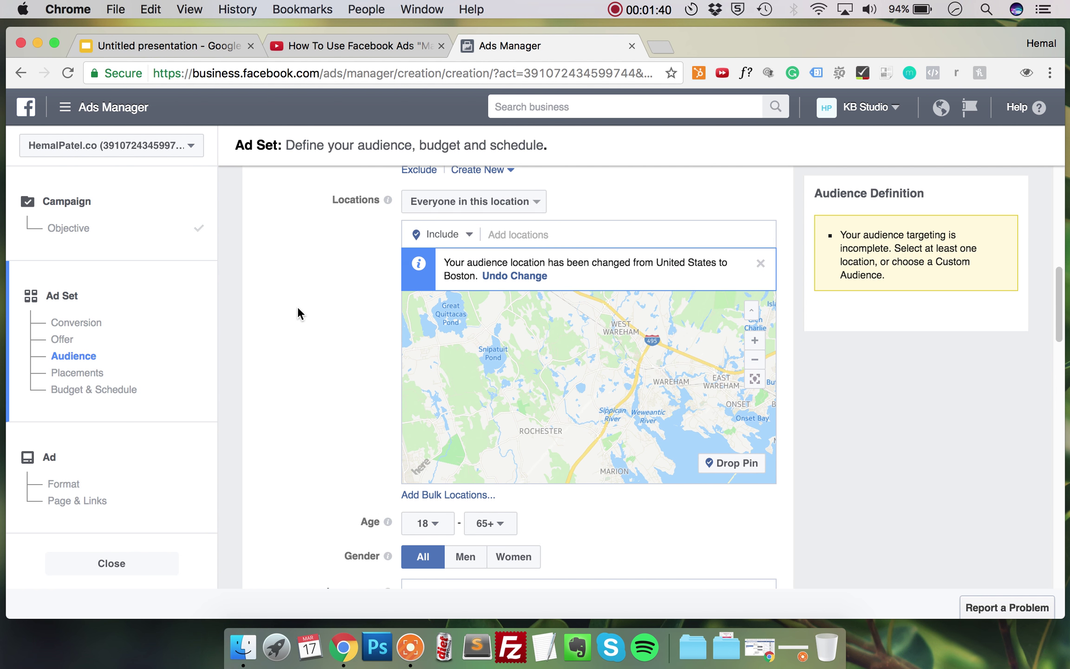
# Add the state of Florida, United States as an included location for the audience.
pyautogui.click(536, 234)
pyautogui.write('florida')
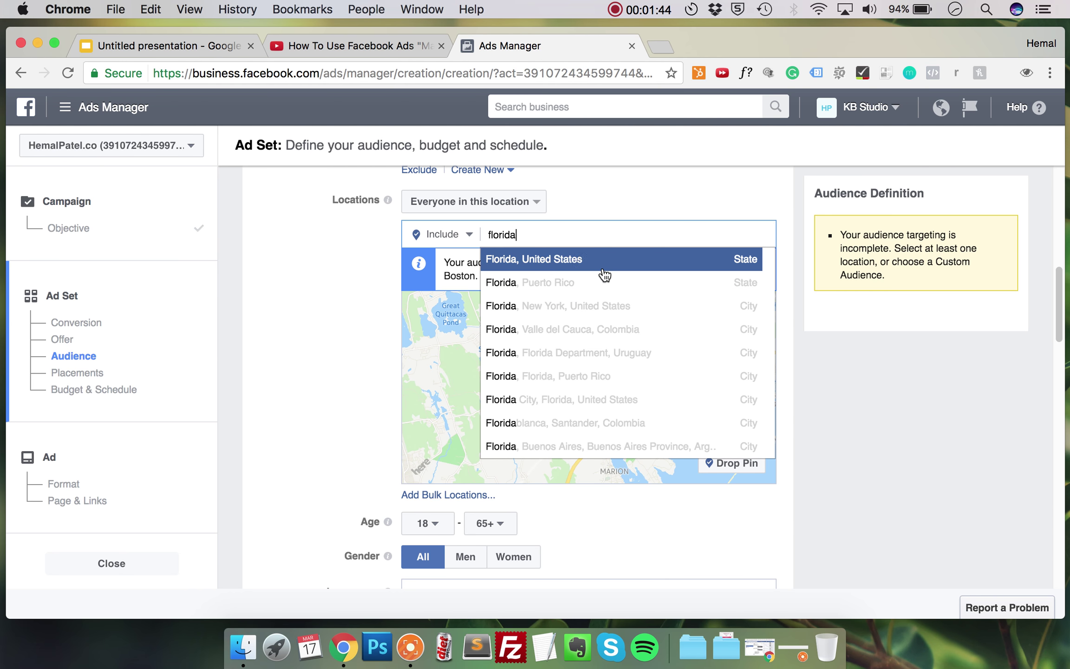
pyautogui.click(603, 268)
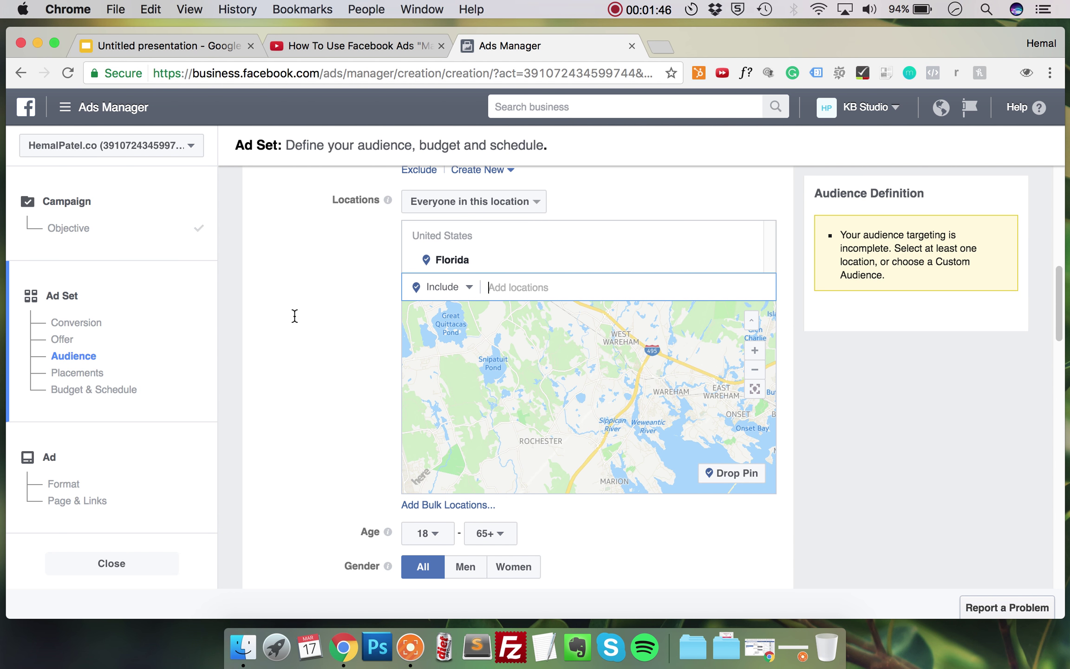
# Add the interest Miami Heat to the audience's detailed targeting.
pyautogui.scroll(-5, 295, 315)
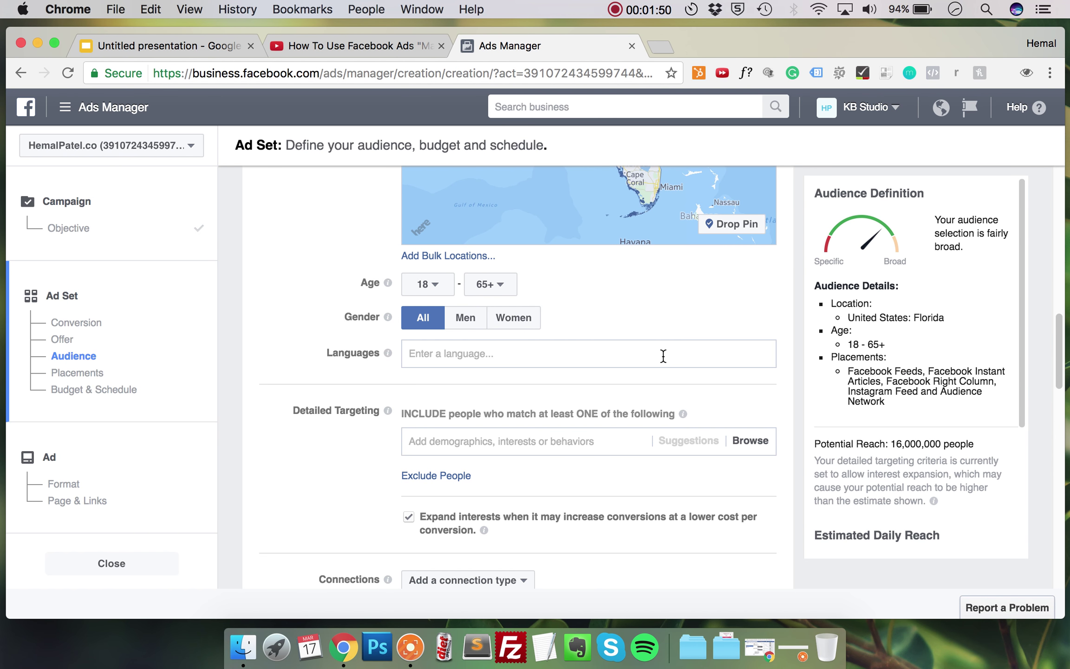
pyautogui.scroll(-1, 664, 357)
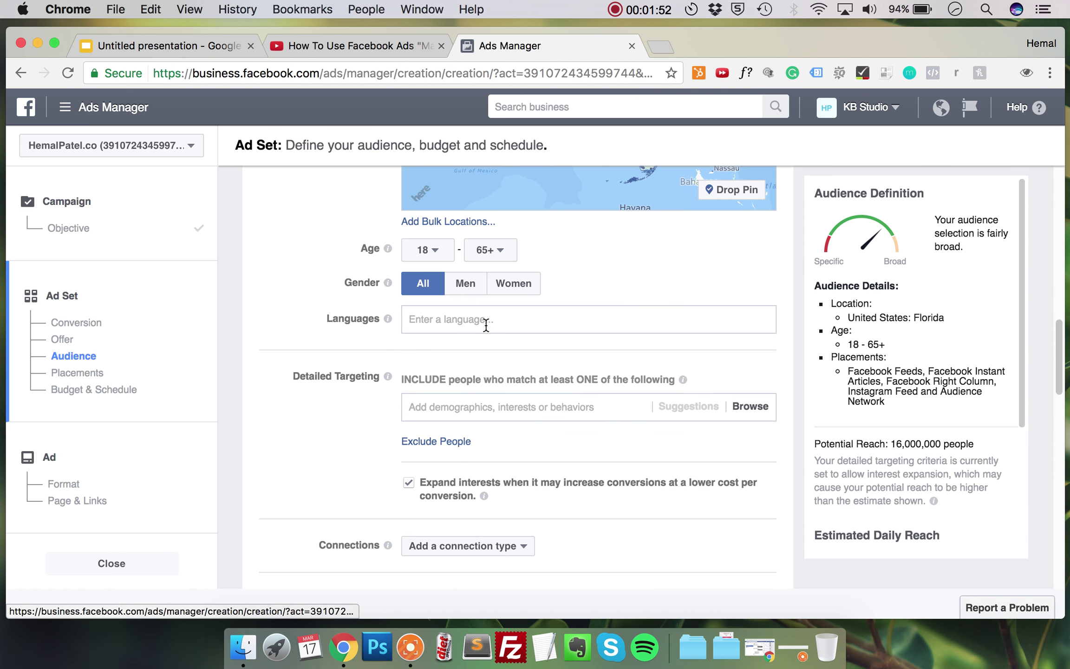
pyautogui.scroll(-1, 549, 344)
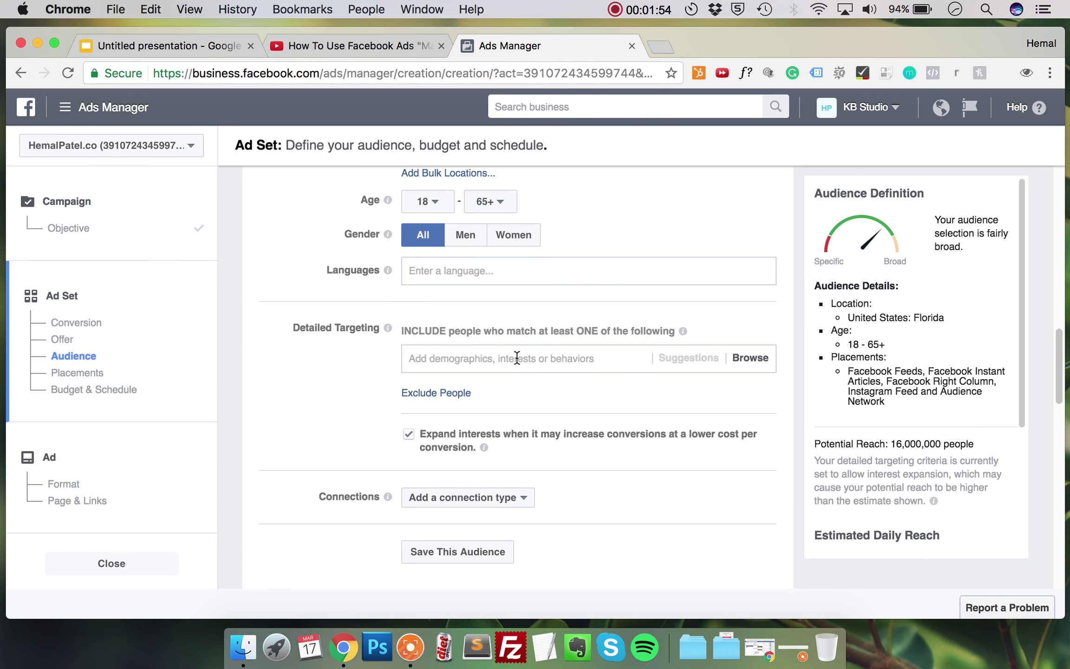
pyautogui.click(467, 358)
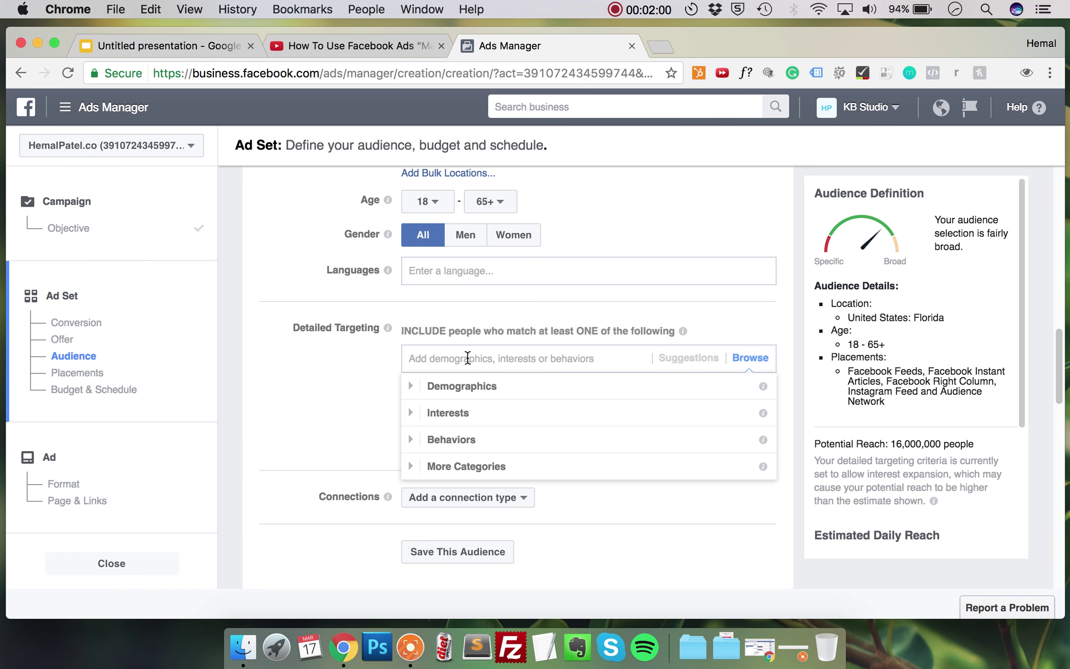
pyautogui.write('miami heat')
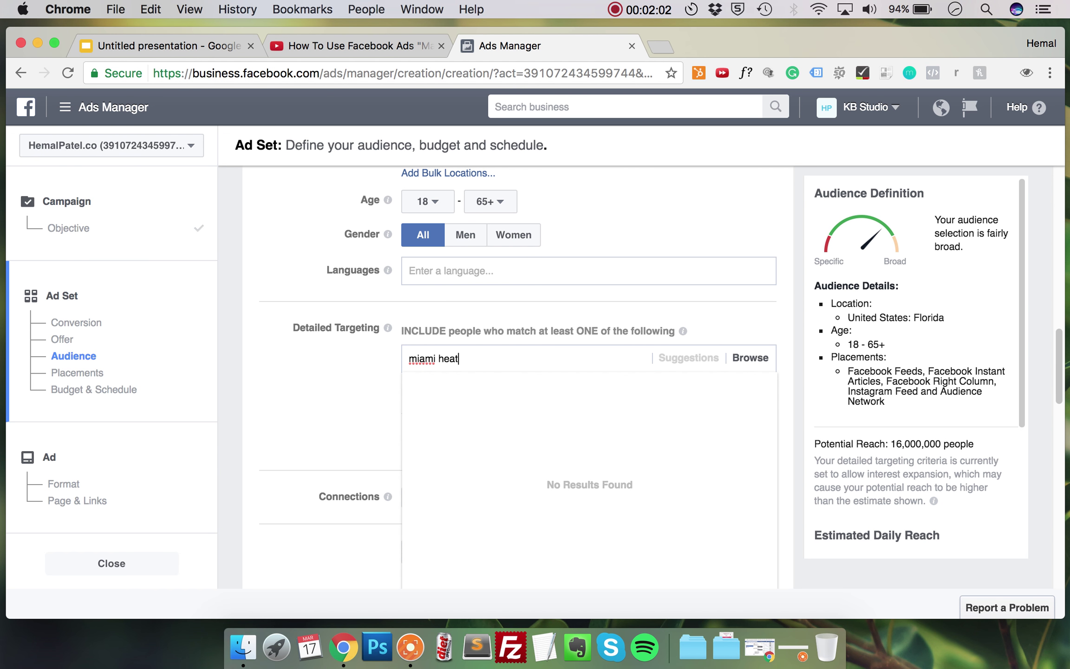
pyautogui.click(547, 394)
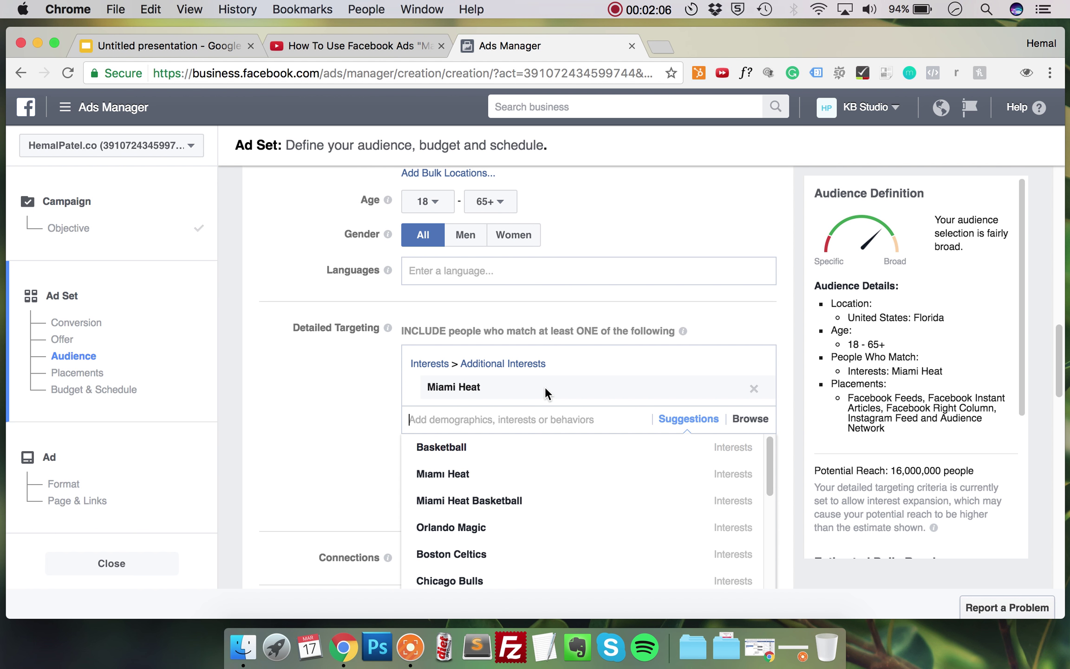
pyautogui.click(328, 390)
# Check the audience's potential reach, consult the Interest Targeting slide in the presentation and return to Ads Manager.
pyautogui.moveTo(897, 470); pyautogui.dragTo(943, 470)
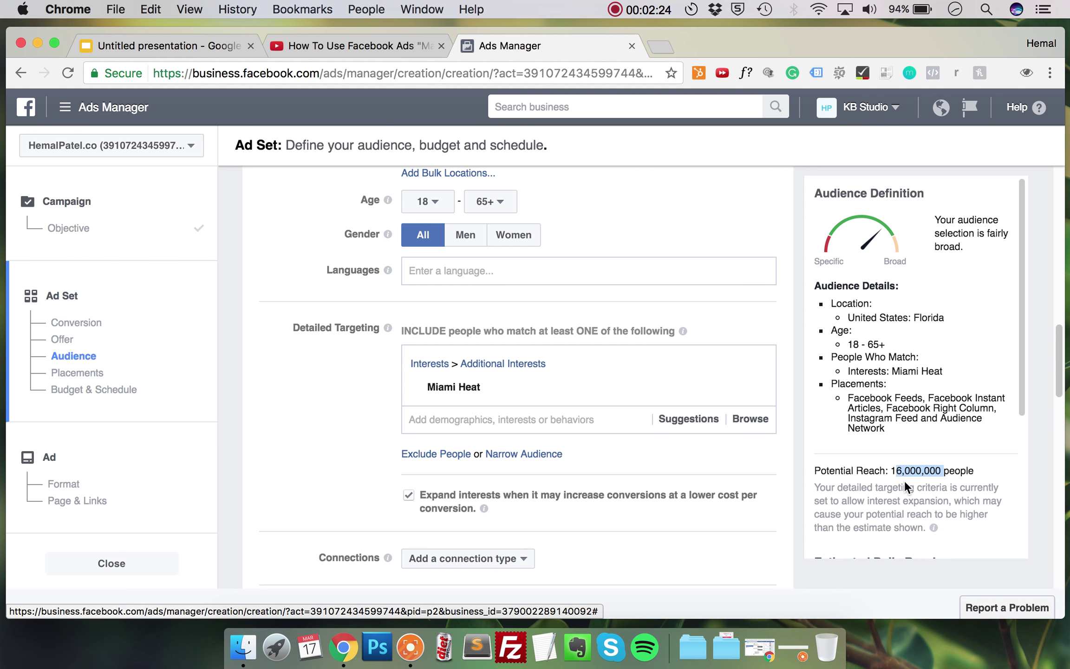
pyautogui.click(172, 41)
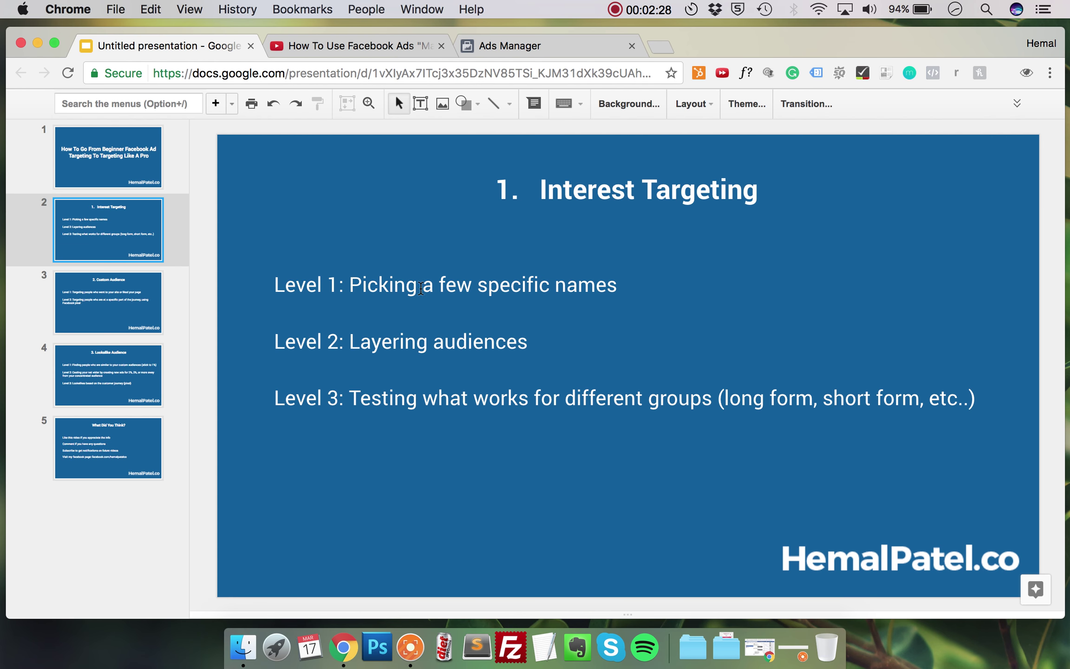
pyautogui.click(548, 45)
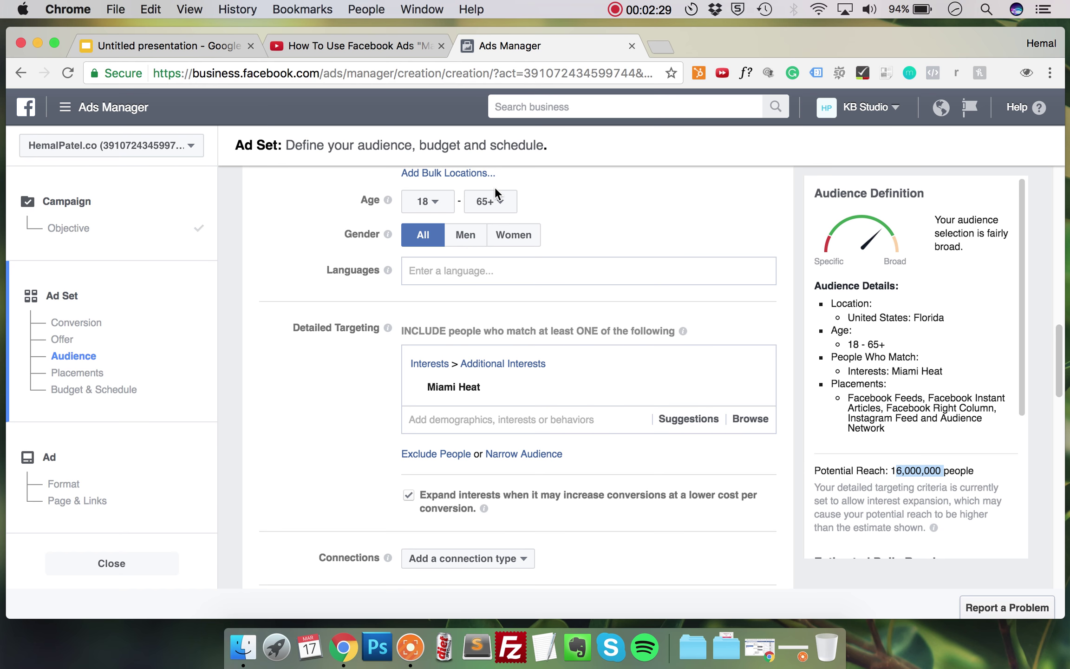
# Add the interest Dwyane Wade to the detailed targeting alongside Miami Heat.
pyautogui.click(509, 418)
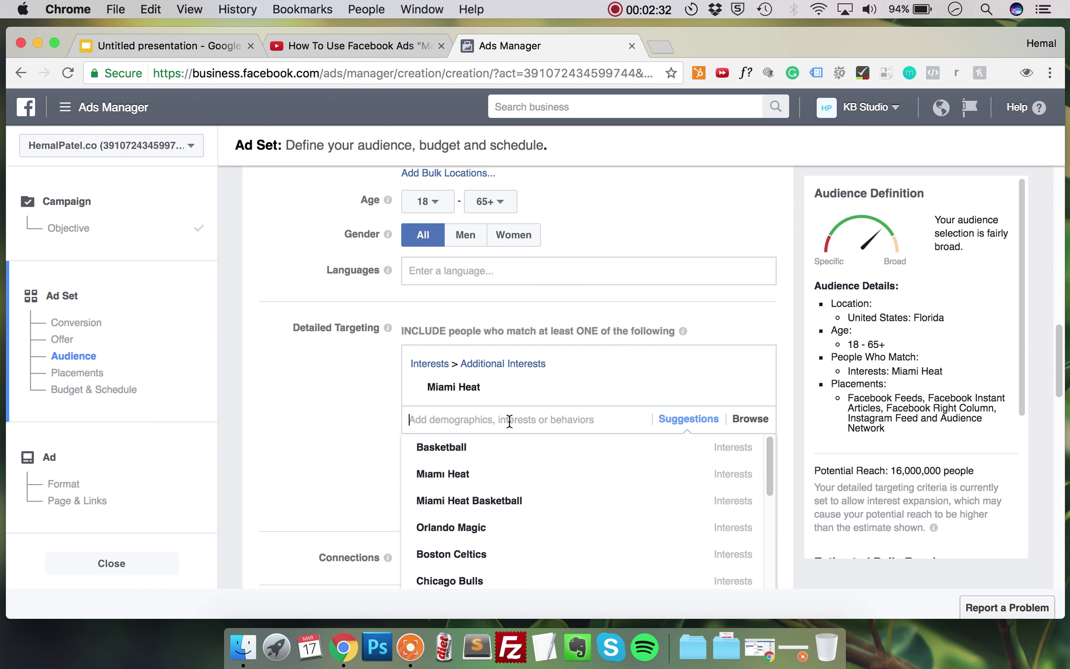
pyautogui.write('o')
pyautogui.press('BackSpace')
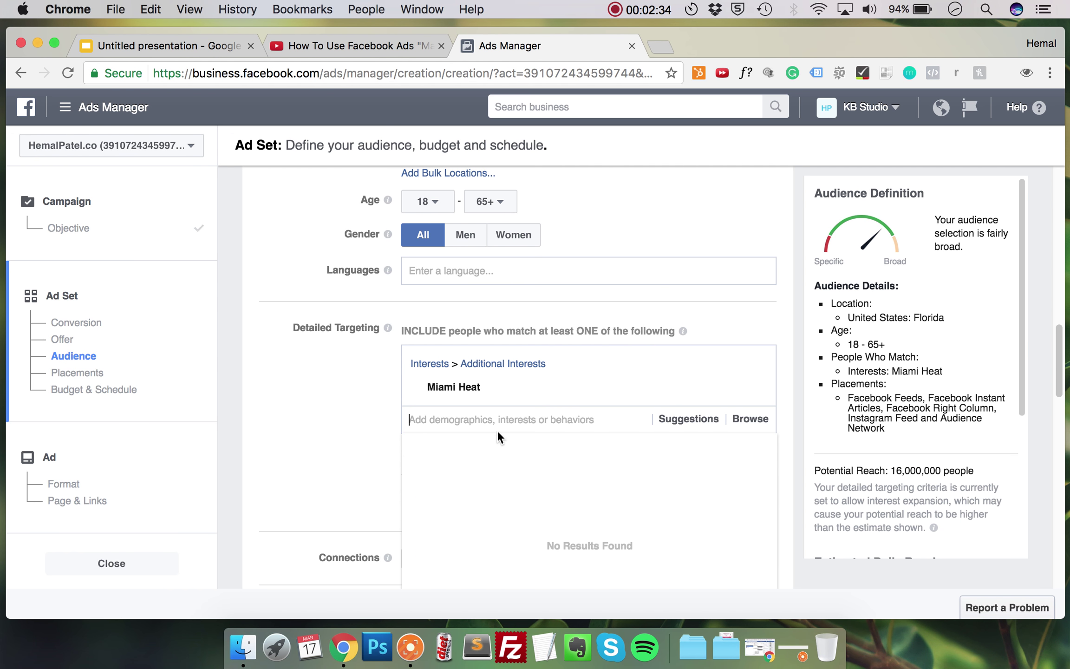
pyautogui.moveTo(505, 396)
pyautogui.write('dw')
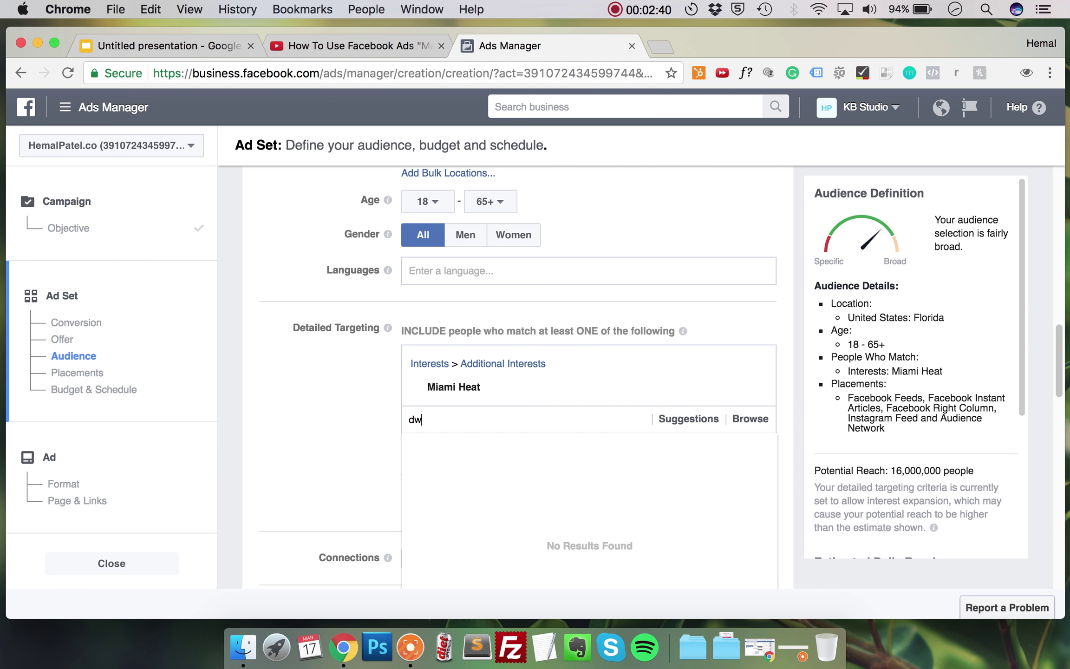
pyautogui.write('ay')
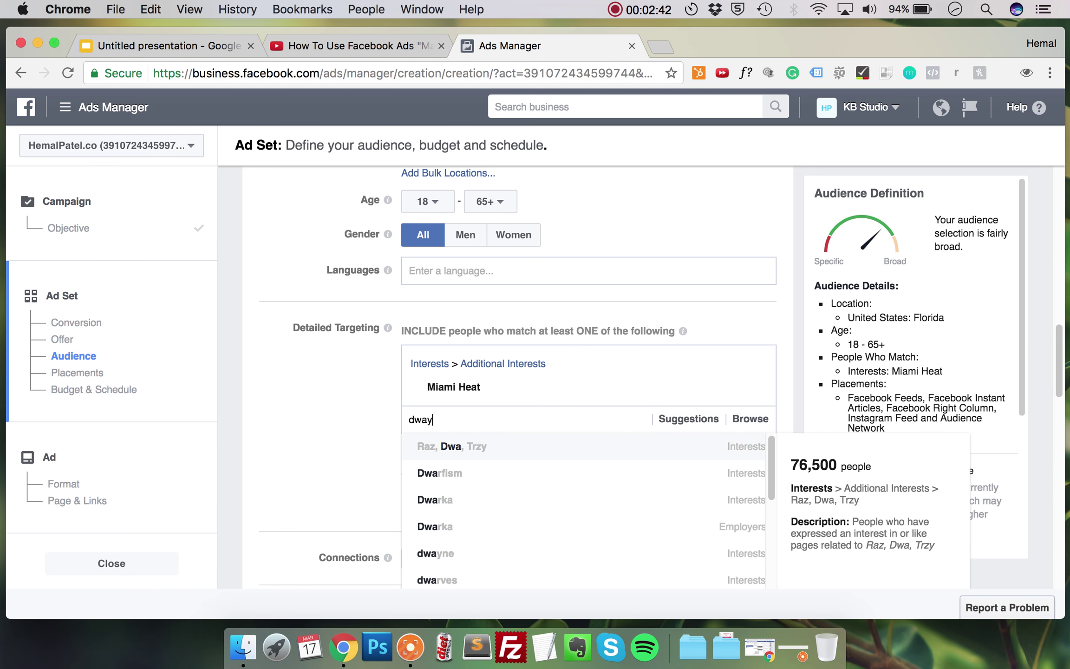
pyautogui.write('ne wade')
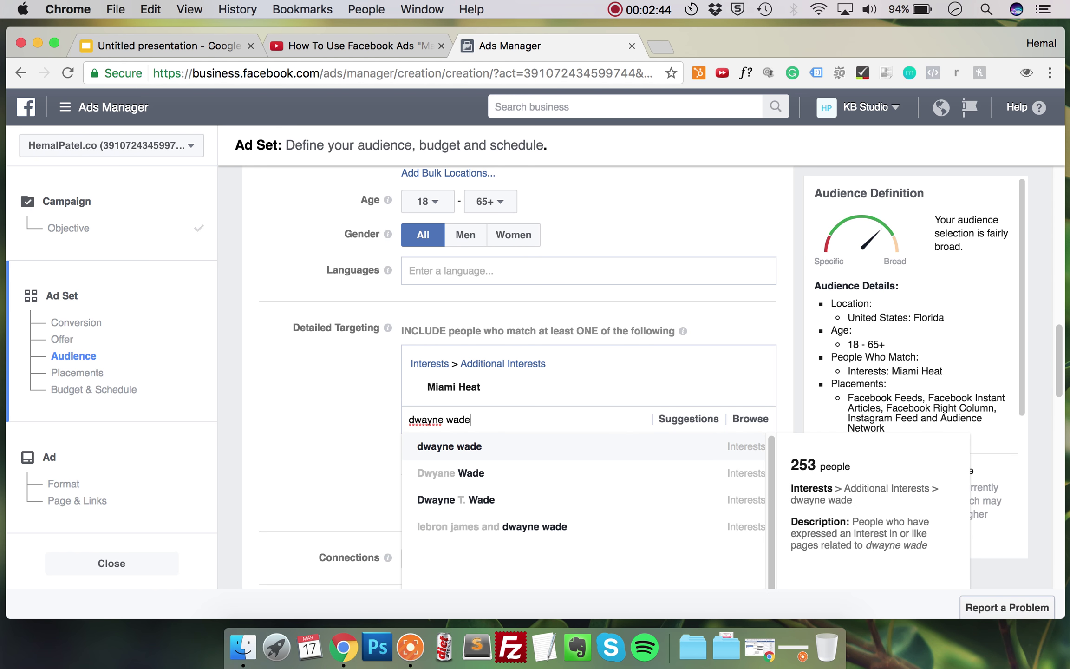
pyautogui.click(534, 474)
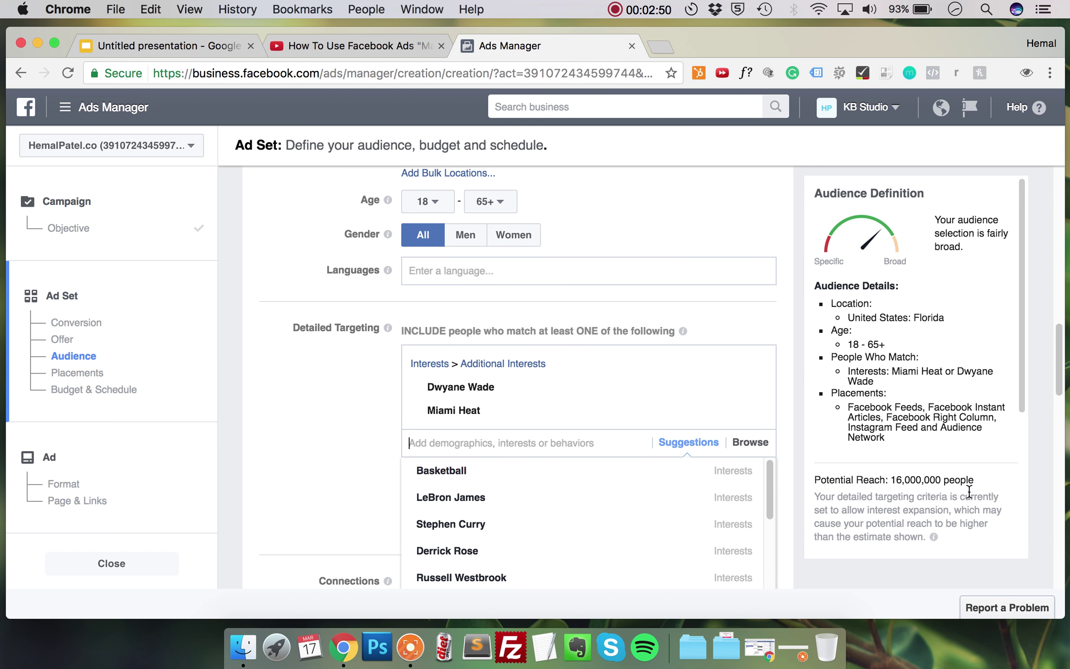
pyautogui.click(785, 371)
# Examine the audience's potential reach and the audience size details of the Miami Heat and Dwyane Wade interests.
pyautogui.scroll(-3, 785, 370)
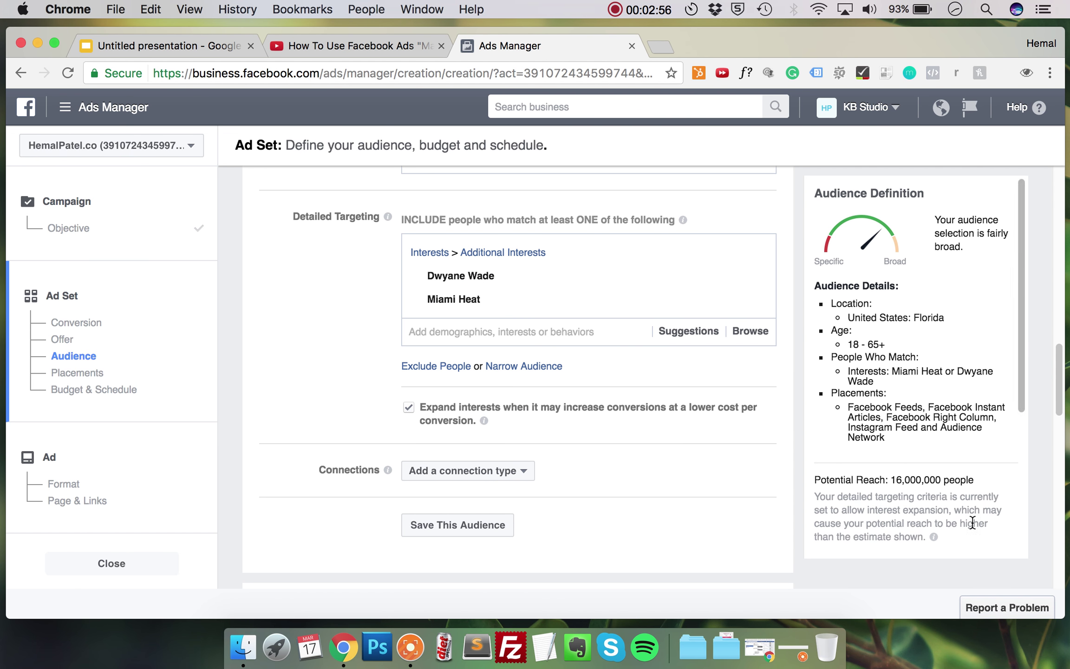
pyautogui.moveTo(897, 479); pyautogui.dragTo(921, 479)
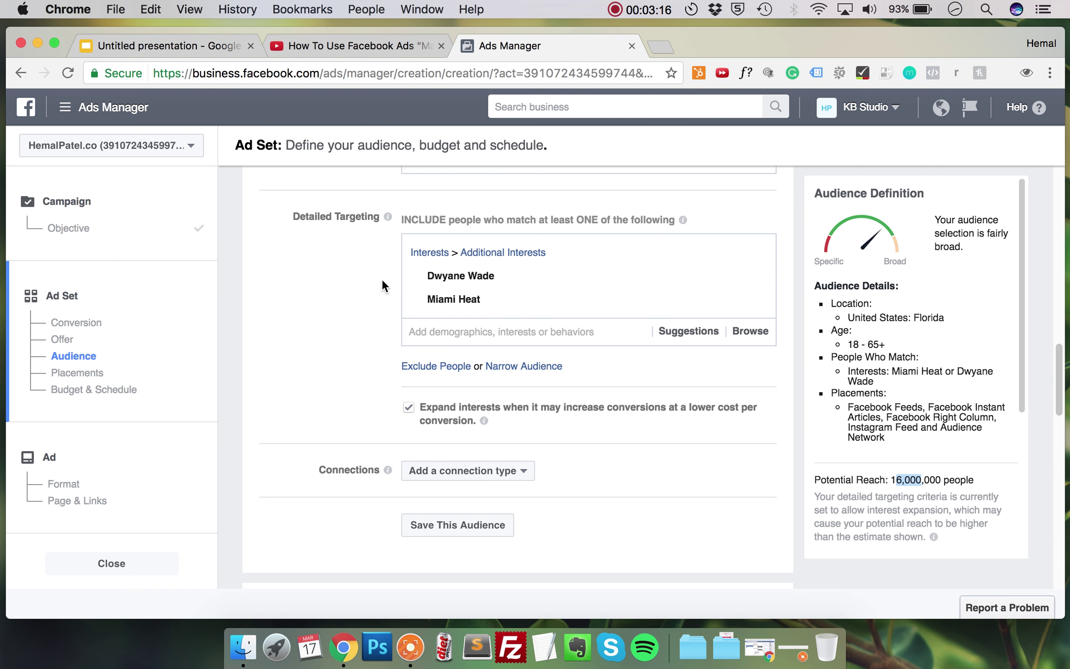
pyautogui.moveTo(455, 302)
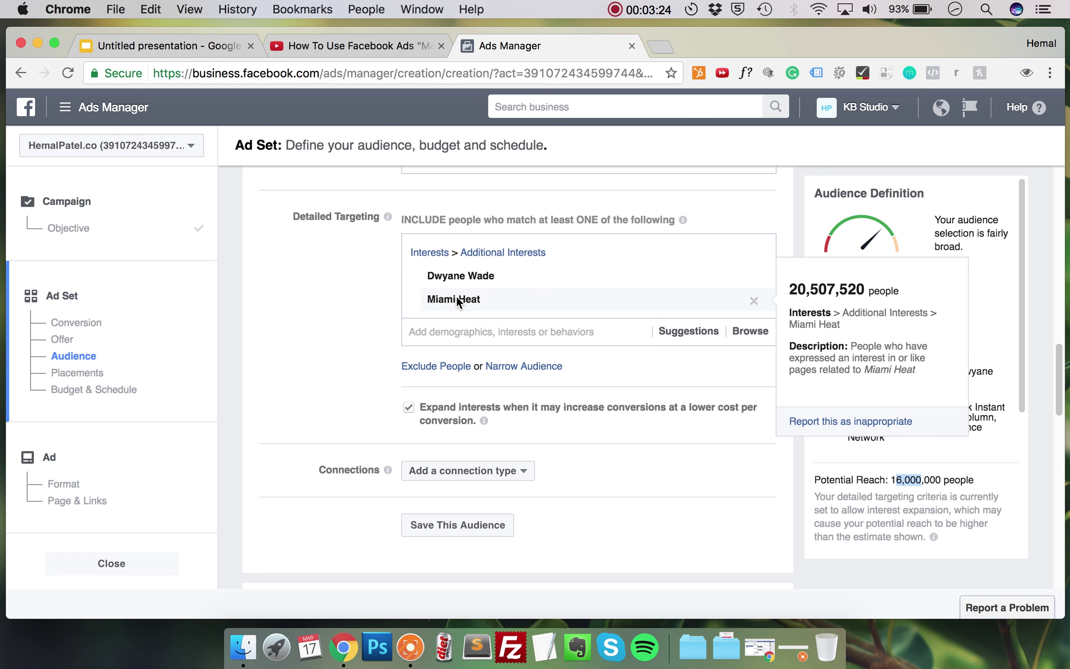
pyautogui.moveTo(468, 281)
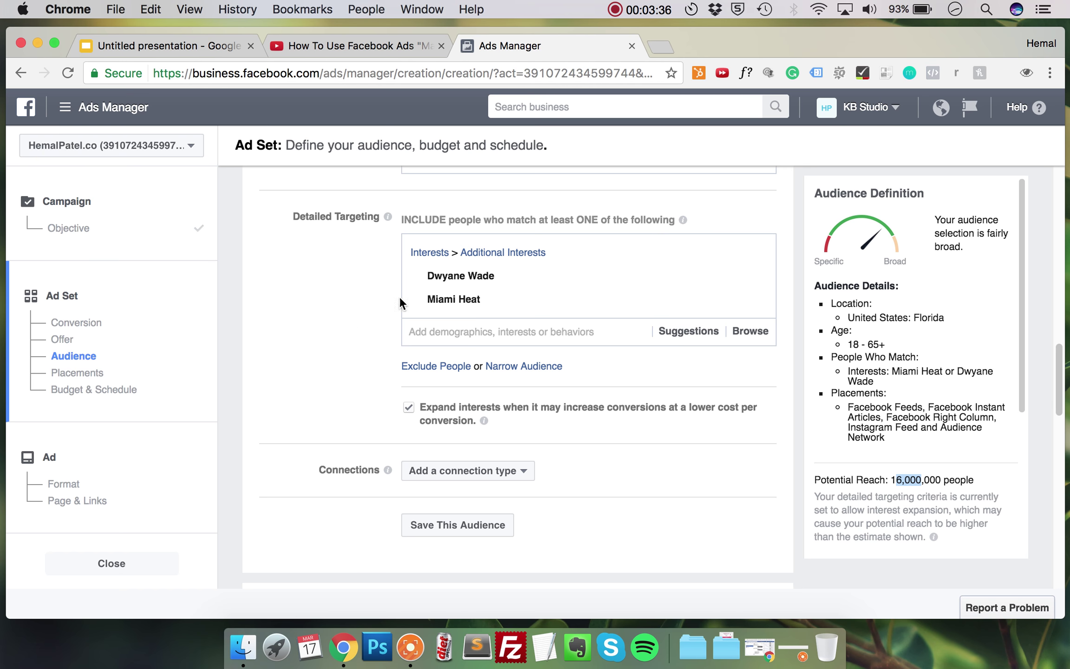
# Review the audience's location and the Miami Heat interest details, consult the Interest Targeting slide and return to Ads Manager.
pyautogui.moveTo(945, 317); pyautogui.dragTo(853, 321)
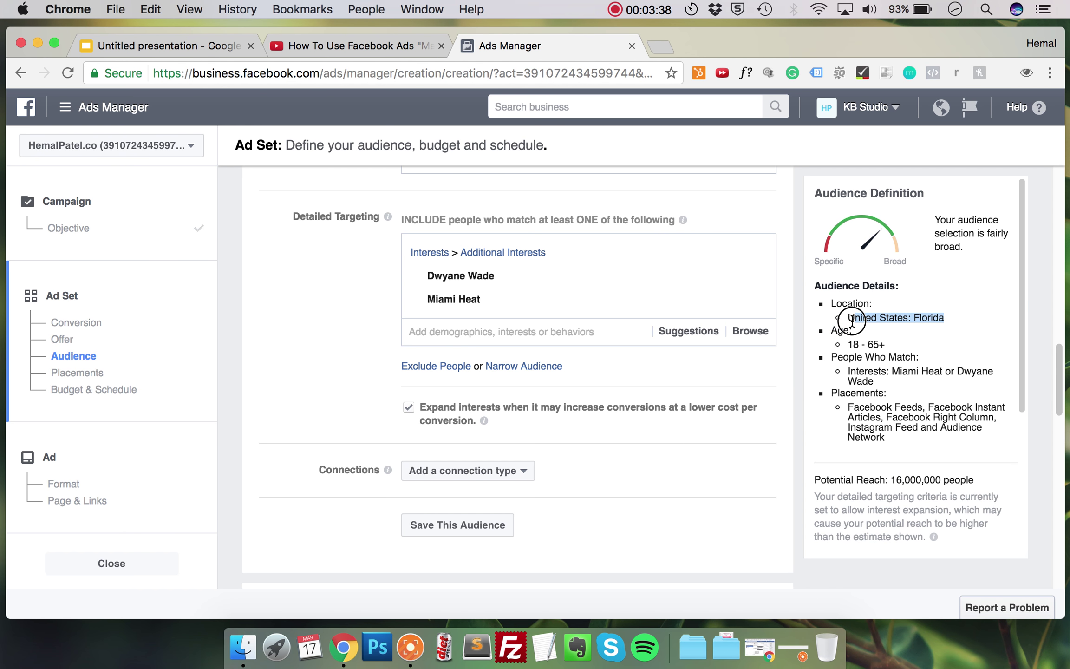
pyautogui.click(794, 320)
pyautogui.moveTo(575, 299)
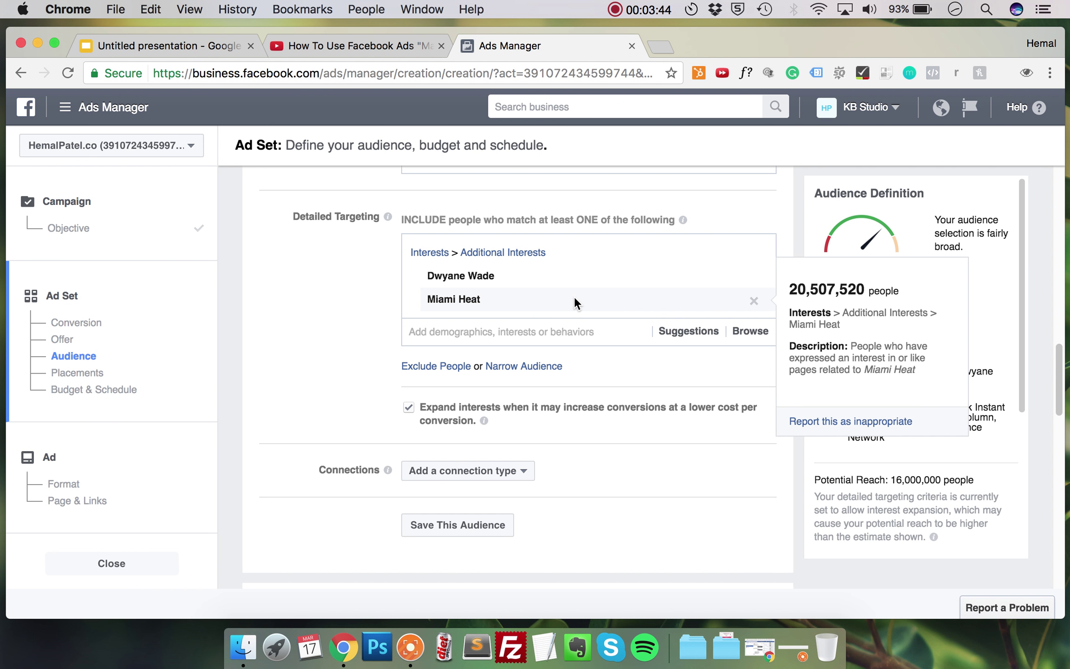
pyautogui.moveTo(491, 282)
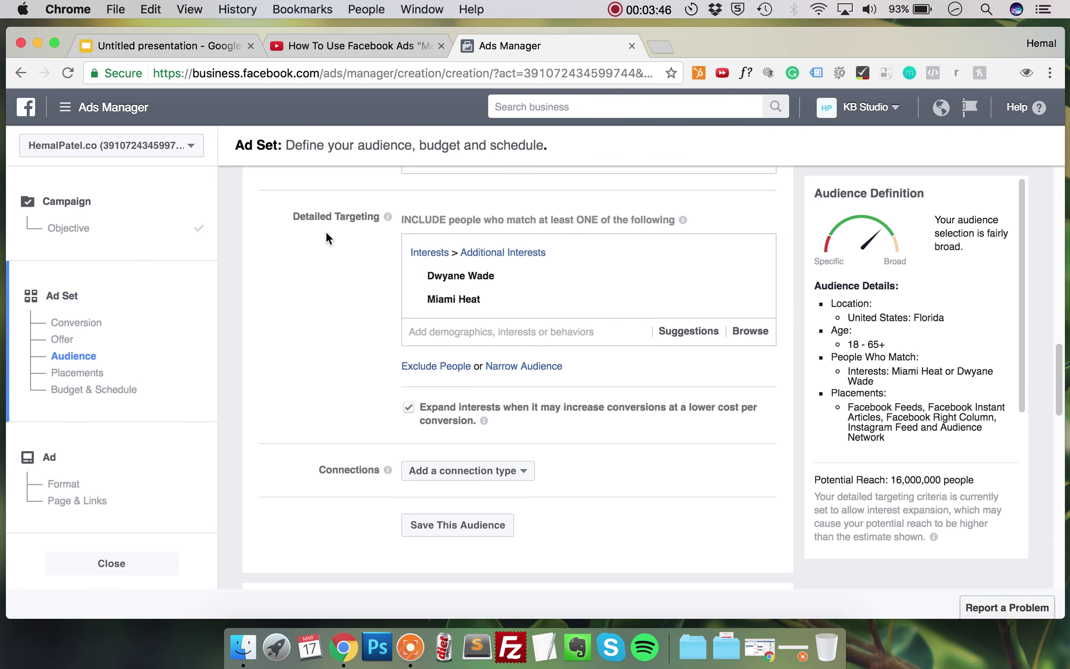
pyautogui.click(195, 41)
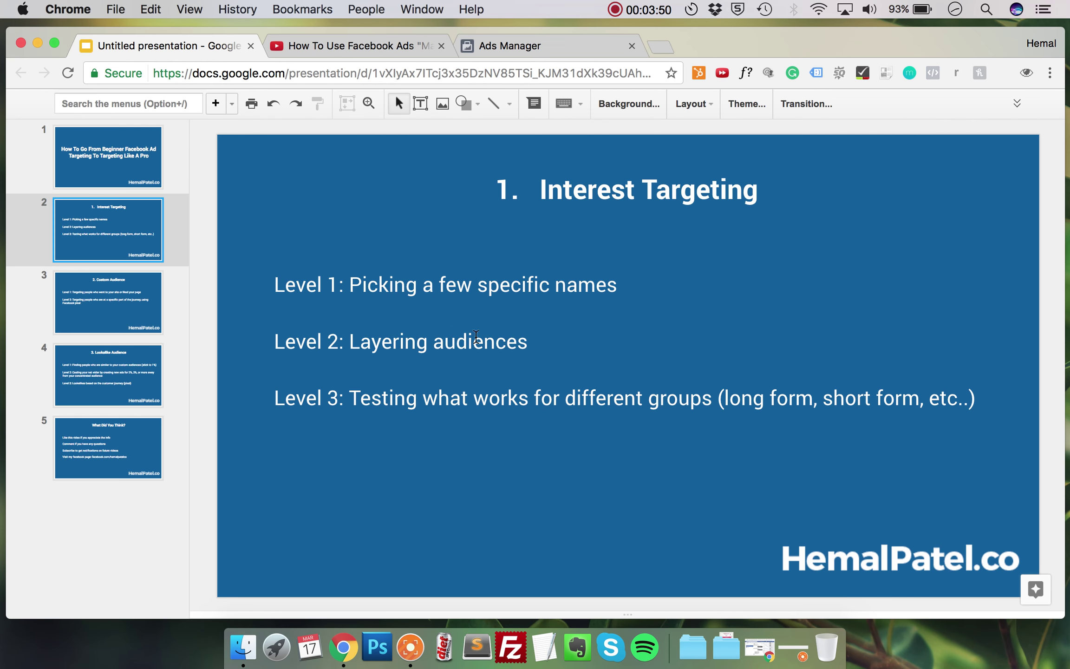
pyautogui.click(512, 44)
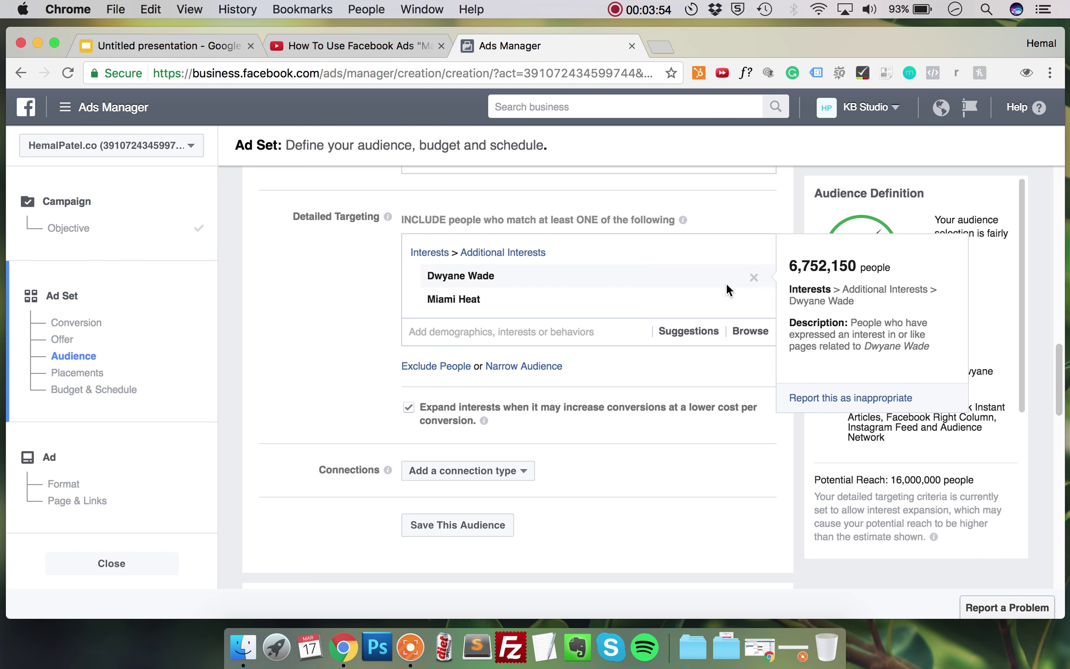
# Remove the Dwyane Wade and Miami Heat interests from the detailed targeting and try to remove the Florida location.
pyautogui.click(754, 278)
pyautogui.click(754, 277)
pyautogui.scroll(10, 754, 279)
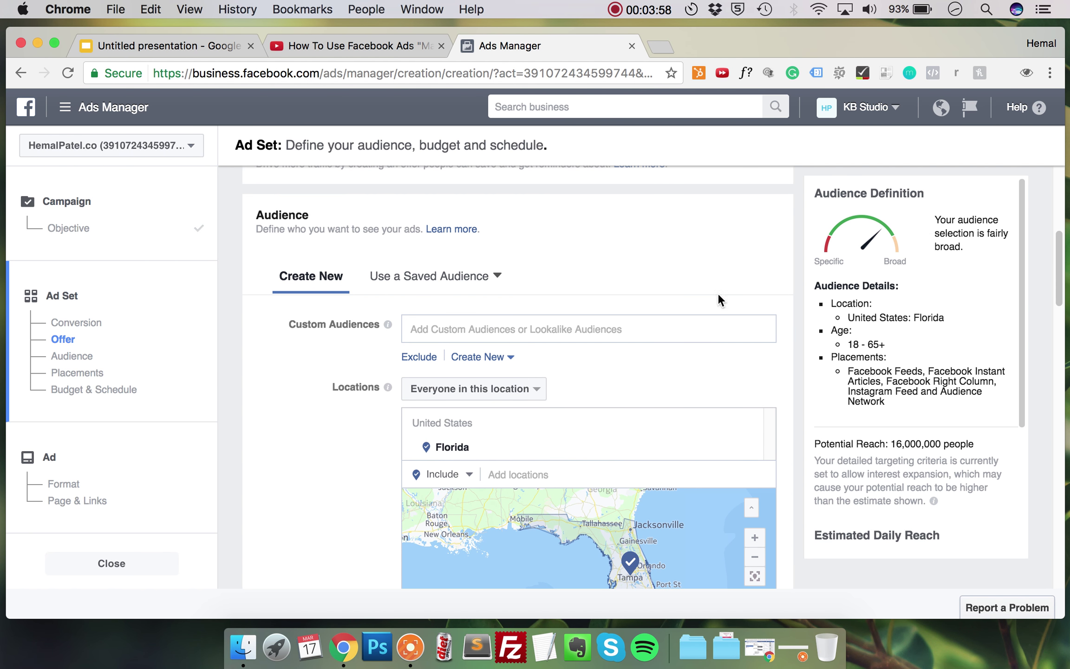
pyautogui.click(747, 448)
# Reload Ads Manager and start a new ad with the Conversions objective, continuing to its ad set.
pyautogui.click(72, 78)
pyautogui.click(643, 240)
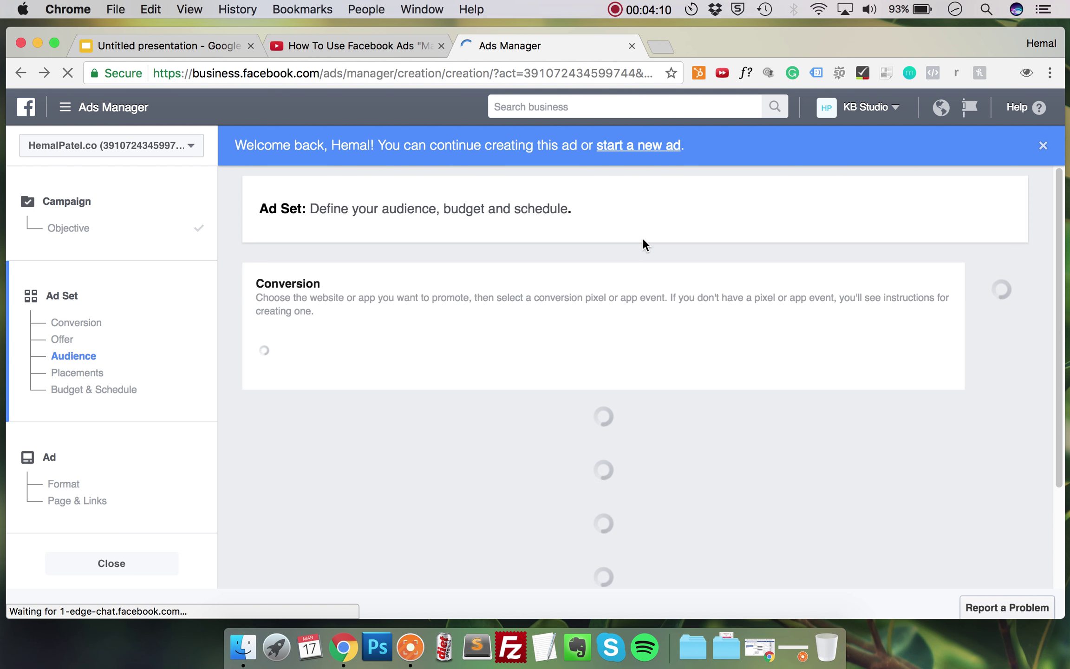
pyautogui.click(645, 146)
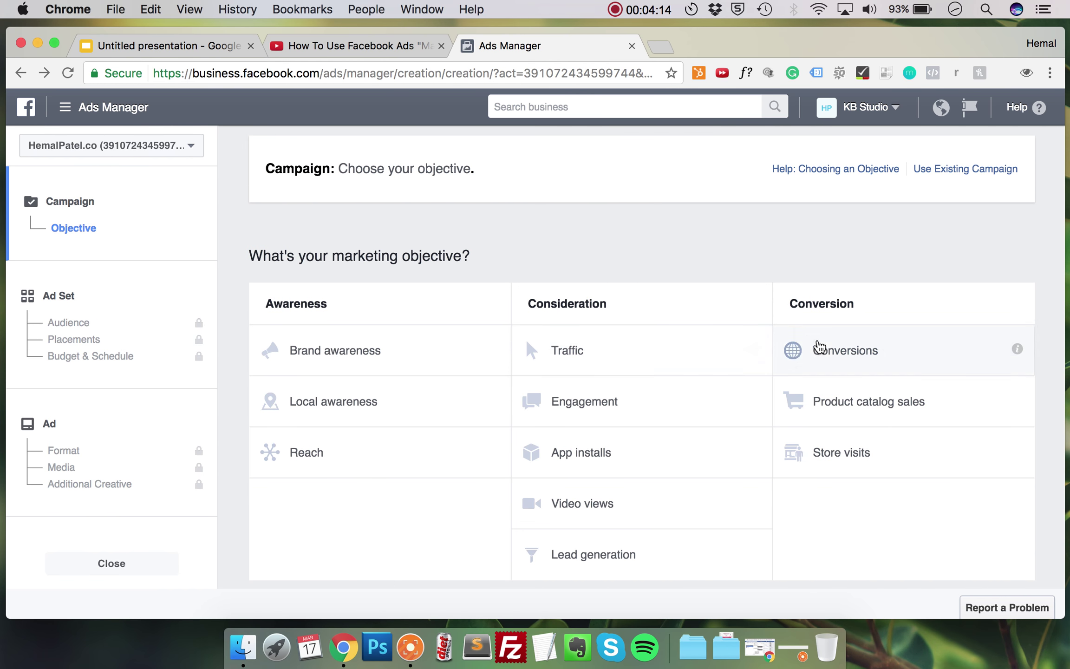
pyautogui.click(818, 350)
pyautogui.click(660, 453)
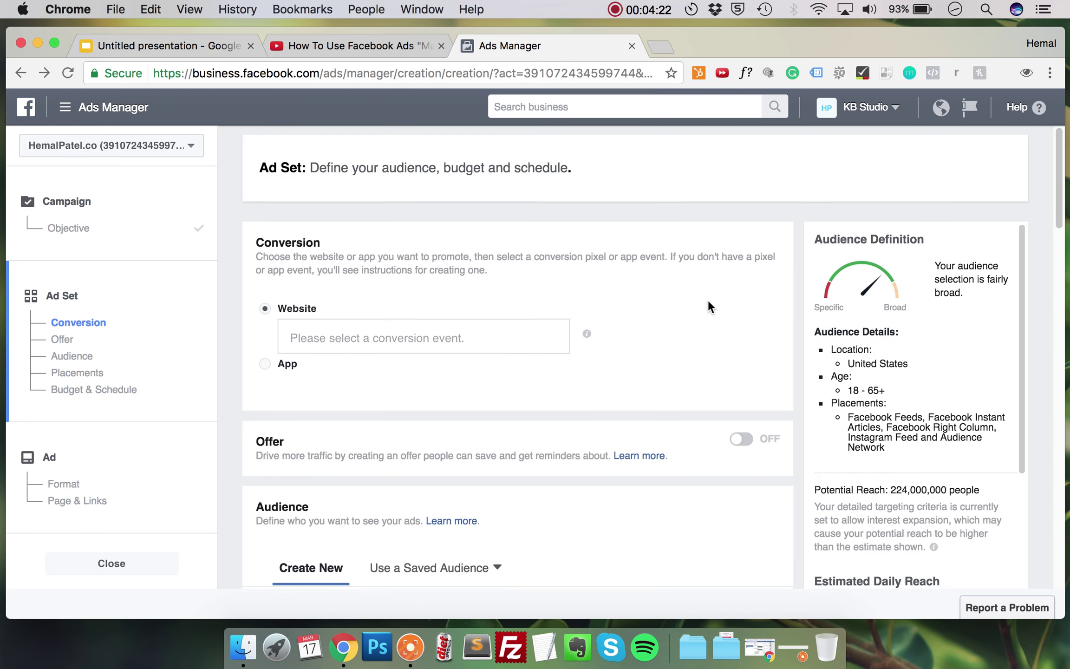
# Add the interest Miami Heat to the new ad set's detailed targeting.
pyautogui.scroll(-10, 708, 299)
pyautogui.scroll(-5, 708, 305)
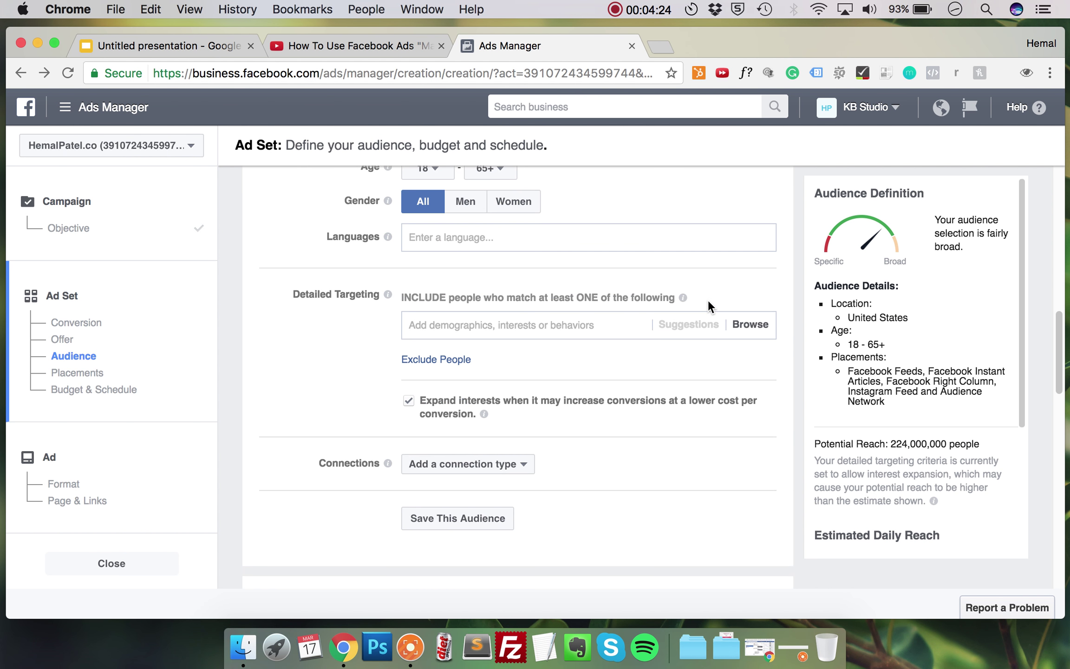
pyautogui.scroll(-2, 709, 305)
pyautogui.click(553, 272)
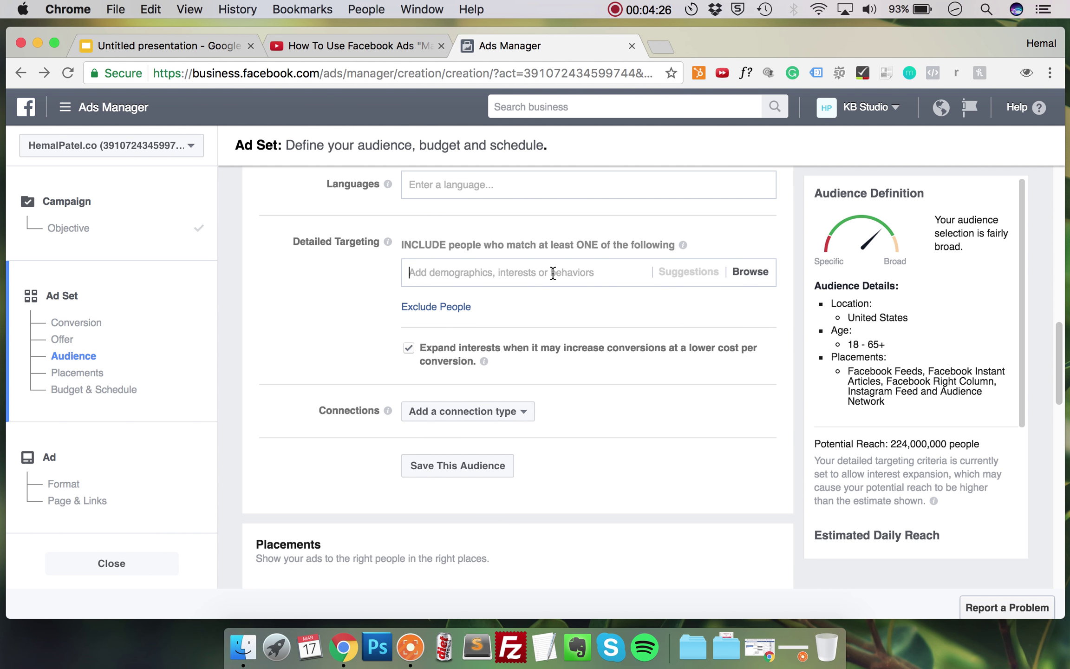
pyautogui.write('miami')
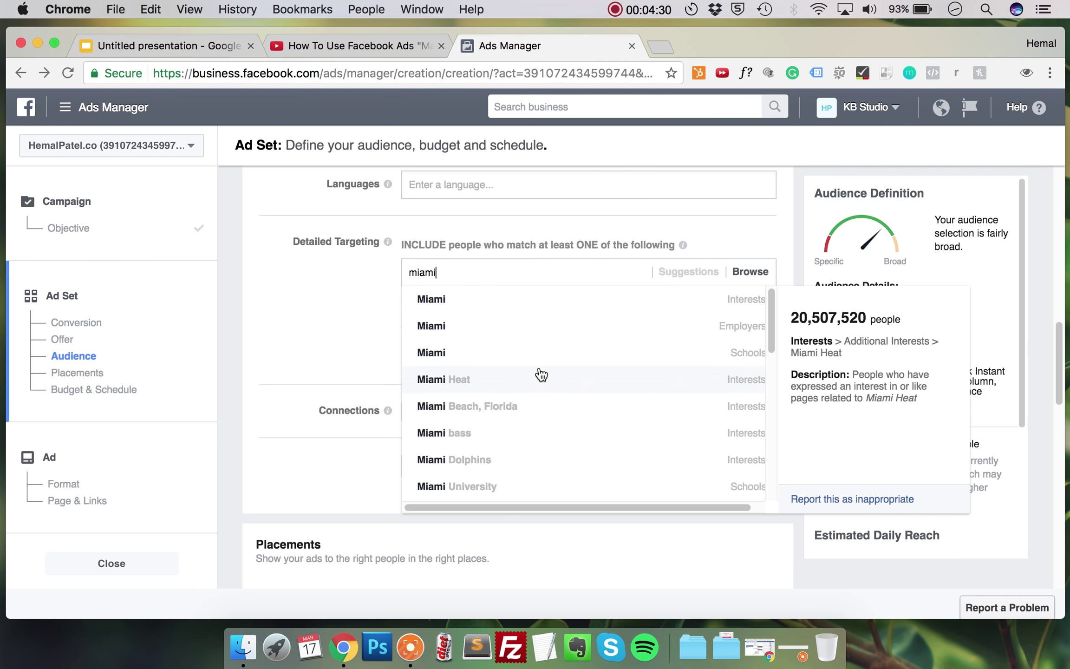
pyautogui.click(540, 383)
pyautogui.click(274, 389)
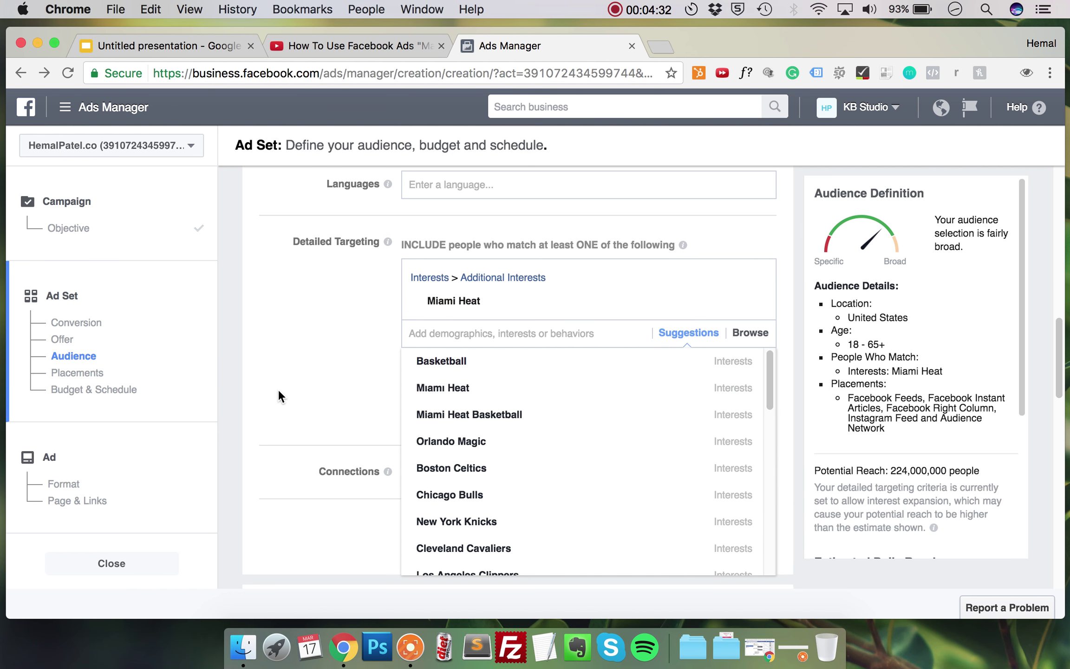
# Compare the potential reach with and without interest expansion, leaving the expansion option turned off.
pyautogui.scroll(-3, 917, 457)
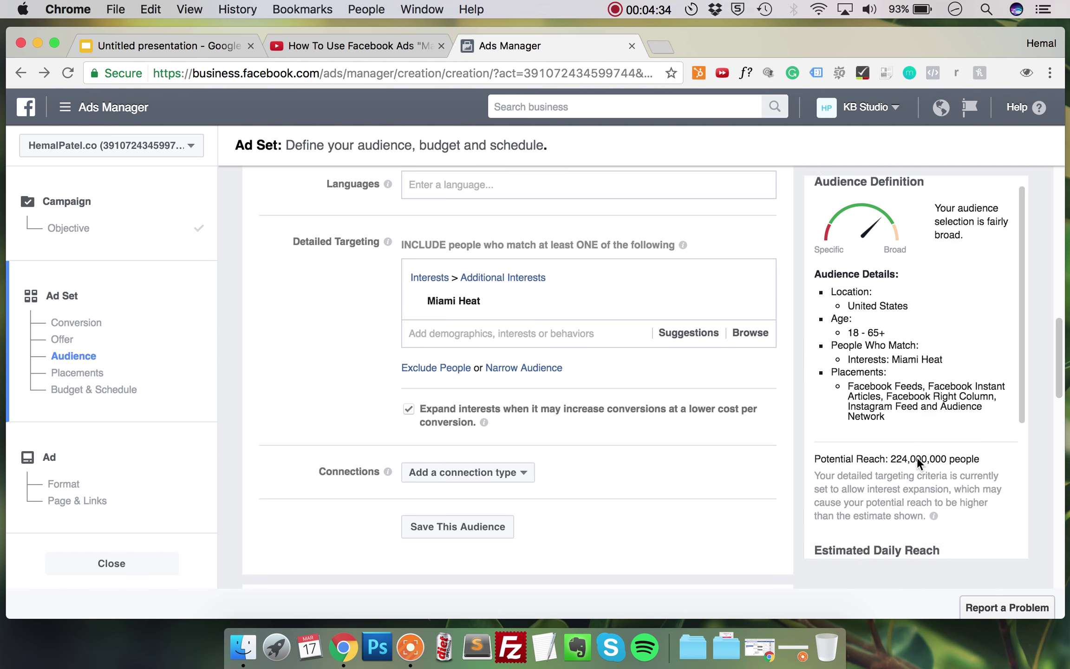
pyautogui.click(408, 412)
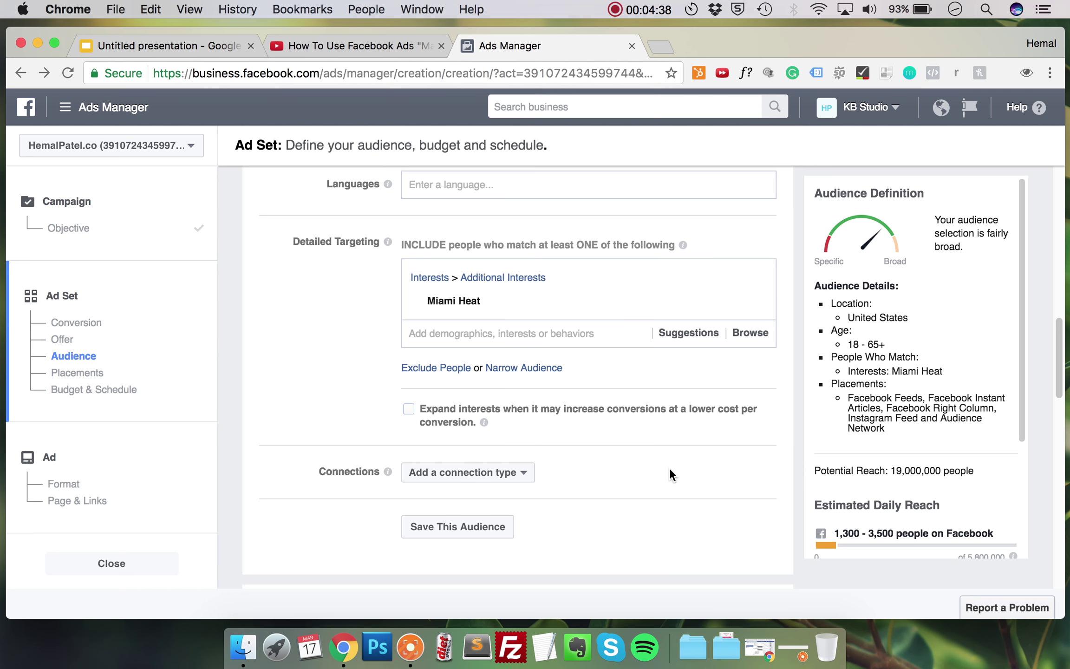
pyautogui.click(409, 411)
pyautogui.moveTo(444, 301)
pyautogui.click(409, 409)
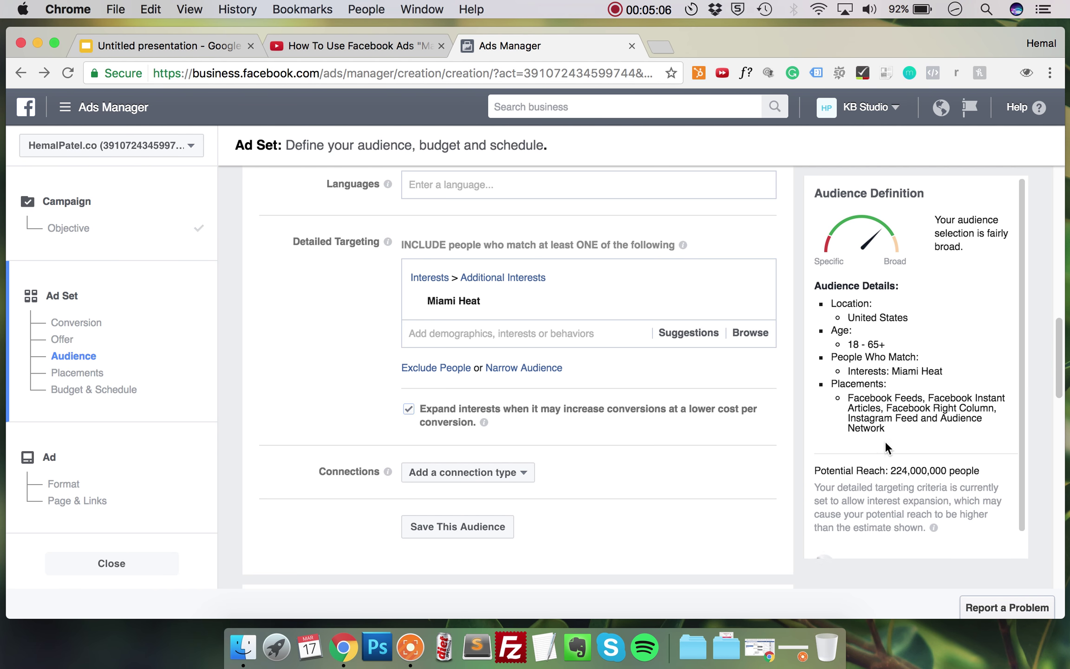
pyautogui.click(408, 409)
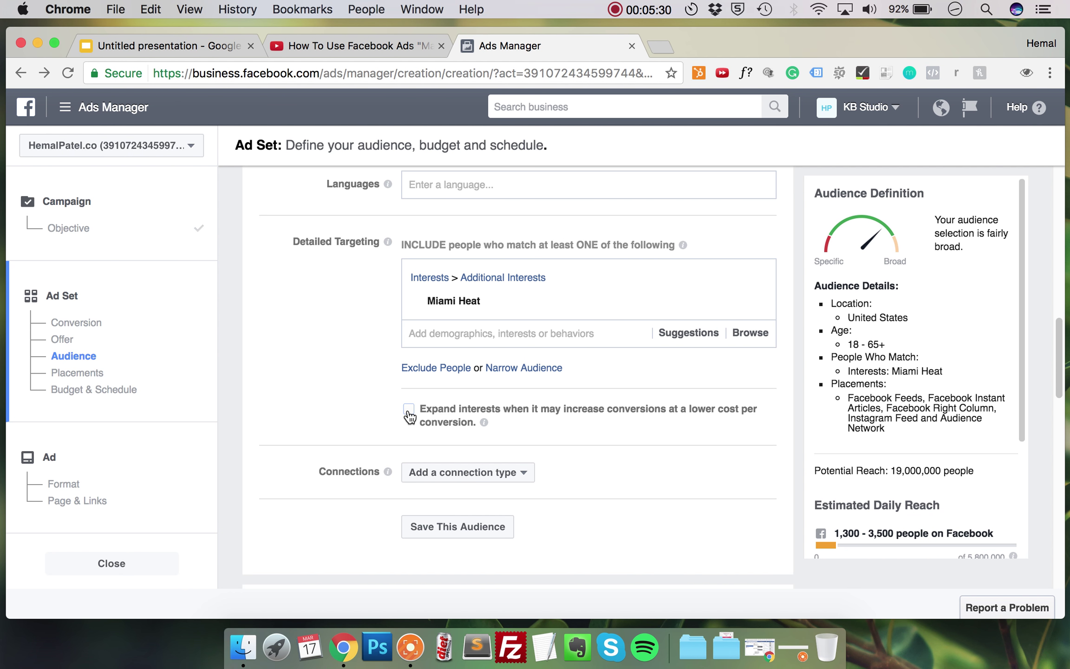
# Consult the Interest Targeting slide, then narrow the Miami Heat audience to people who must also match the interest Dwyane Wade.
pyautogui.click(203, 40)
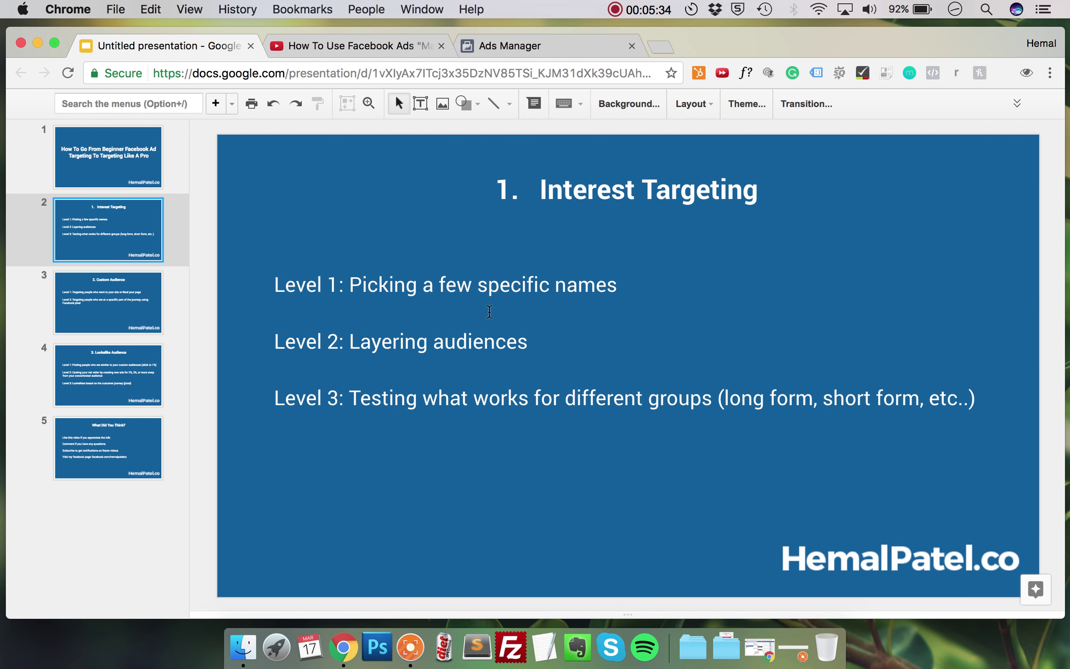
pyautogui.click(507, 45)
pyautogui.moveTo(513, 312)
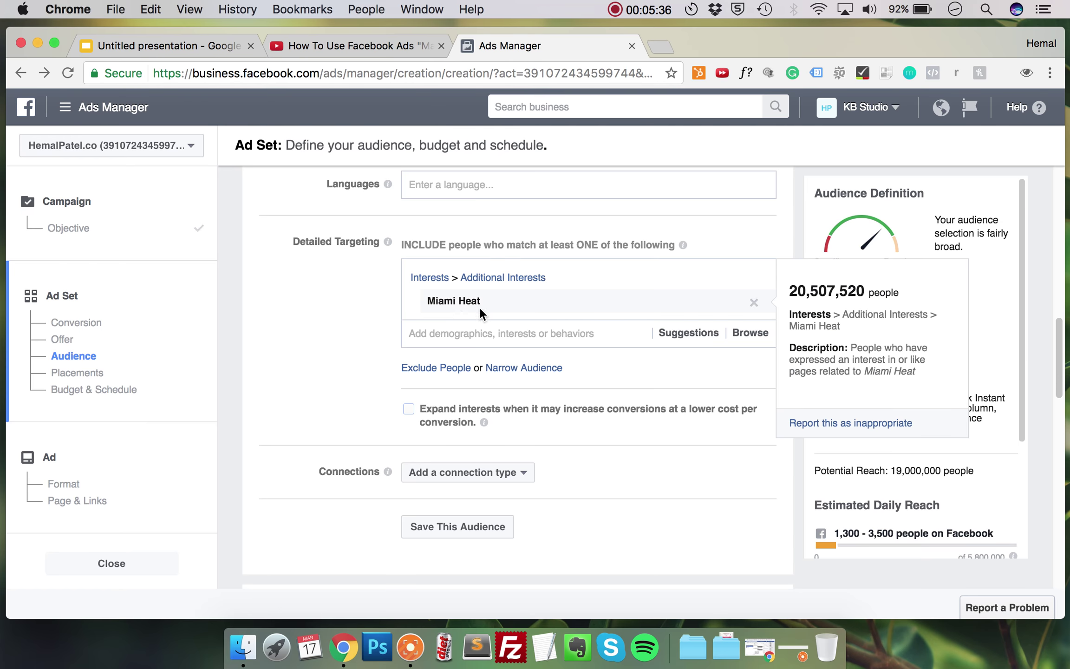
pyautogui.click(546, 368)
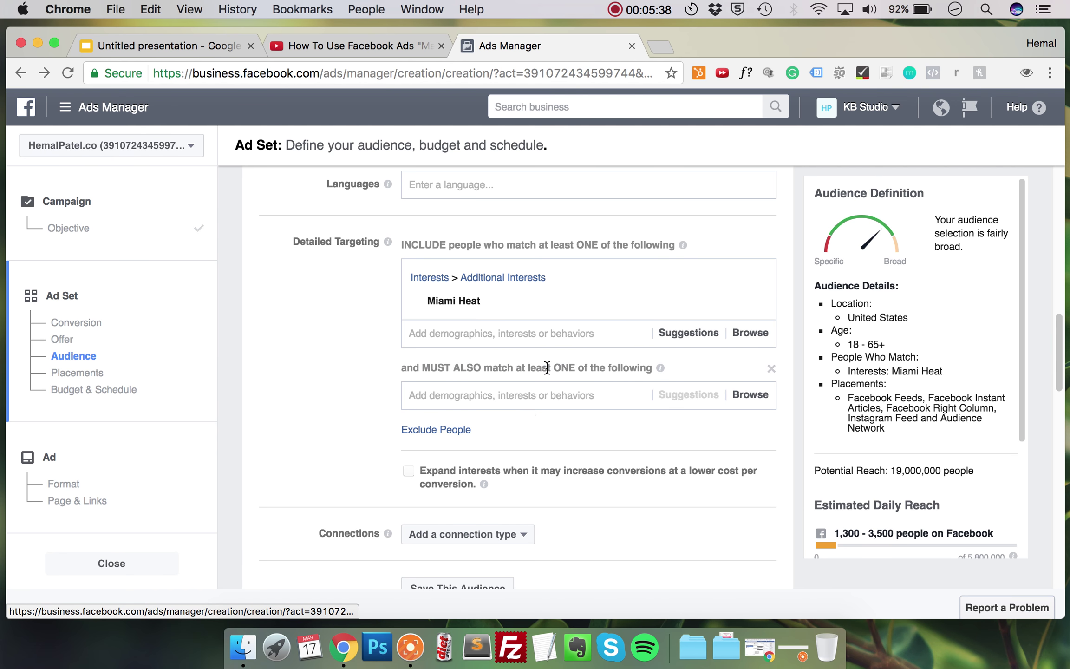
pyautogui.click(527, 395)
pyautogui.write('dwayne wade')
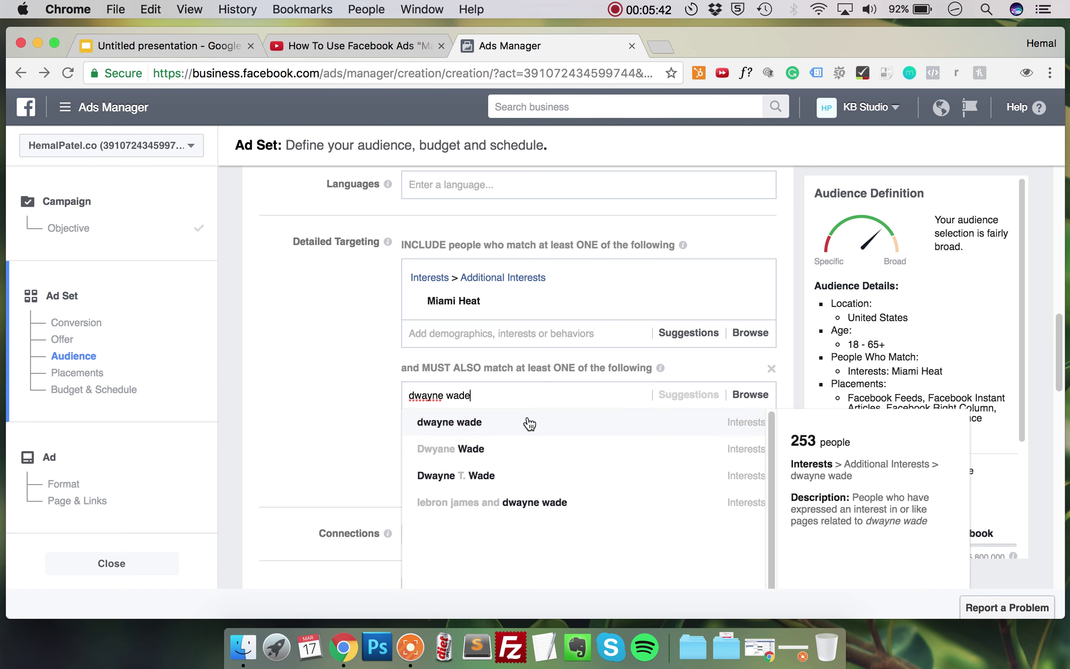
pyautogui.click(524, 450)
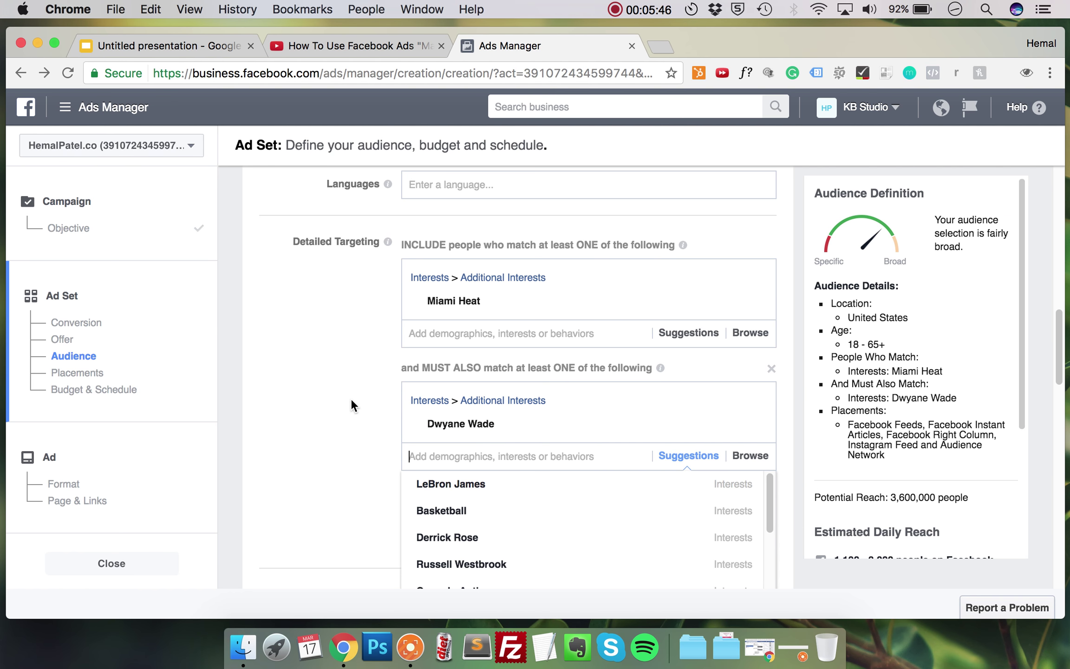
# Examine the size details of the layered Miami Heat and Dwyane Wade interests and the narrowed audience's potential reach.
pyautogui.moveTo(499, 300)
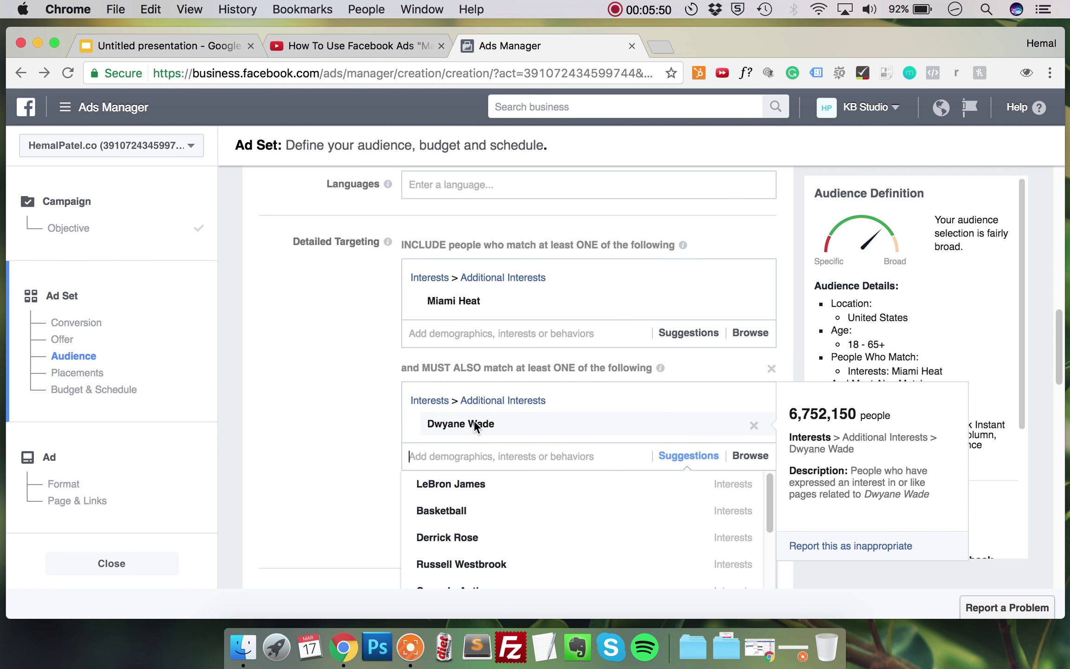
pyautogui.click(346, 425)
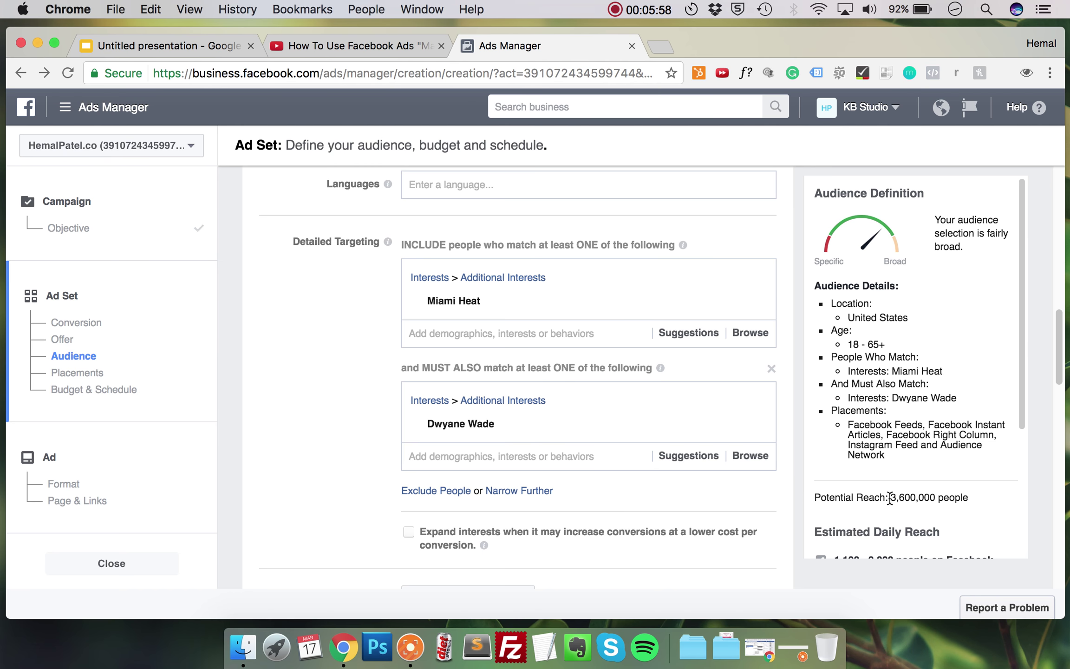
pyautogui.moveTo(890, 497); pyautogui.dragTo(901, 496)
pyautogui.click(741, 483)
pyautogui.scroll(-2, 742, 482)
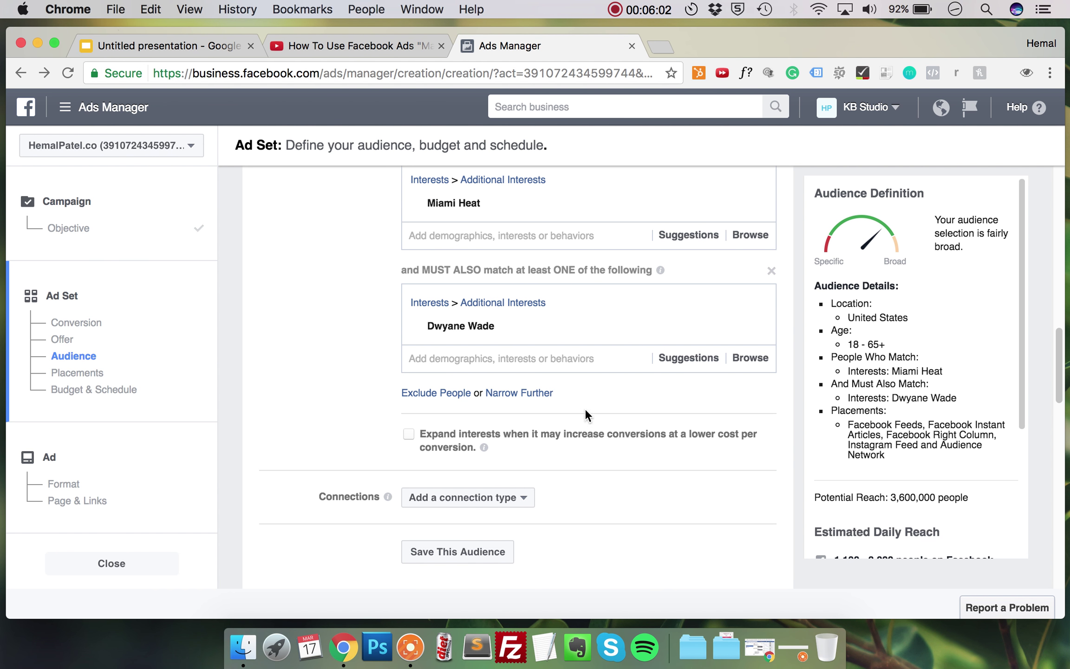
pyautogui.moveTo(428, 325)
# Consult the Interest Targeting slide, review the layered interests in Ads Manager and go back to the slide for Level 3.
pyautogui.click(203, 37)
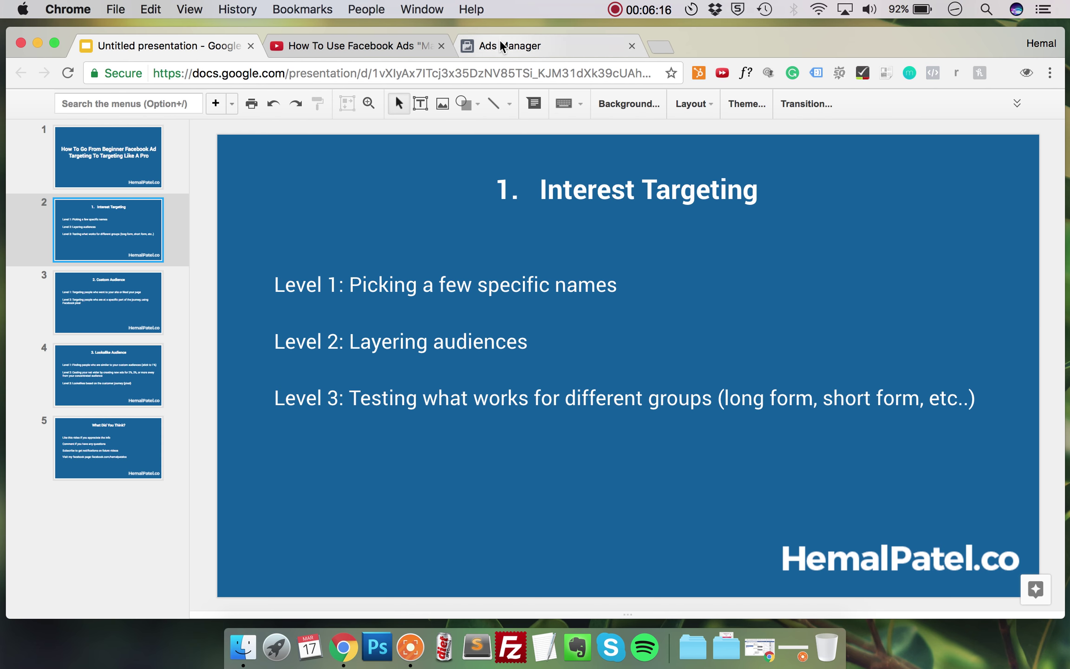
pyautogui.click(486, 51)
pyautogui.scroll(2, 462, 373)
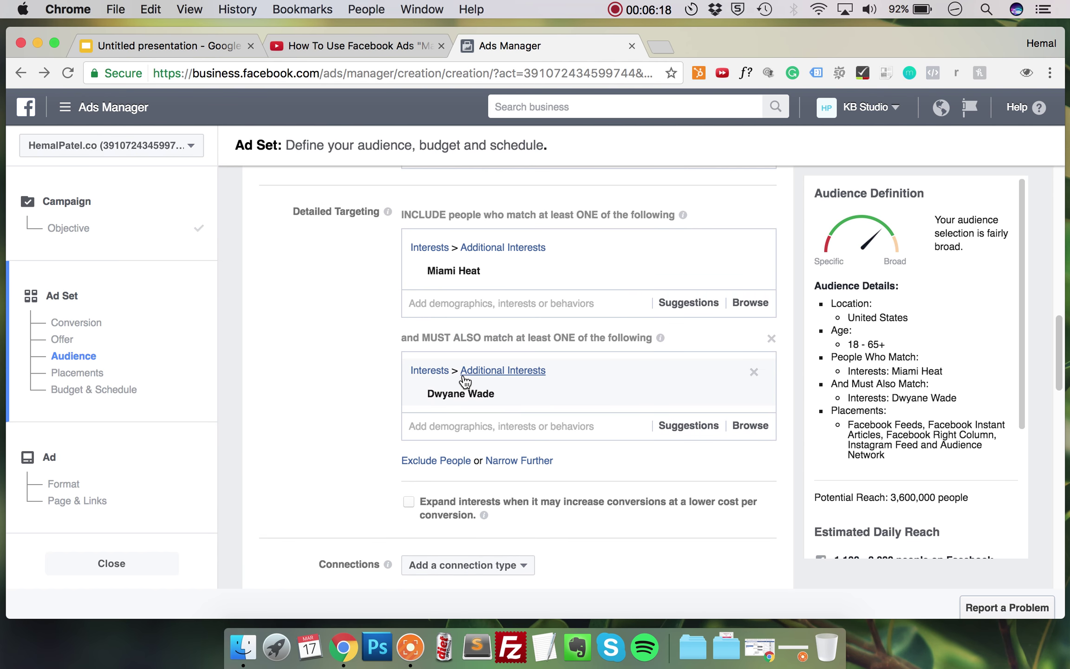
pyautogui.moveTo(456, 269)
pyautogui.moveTo(521, 270)
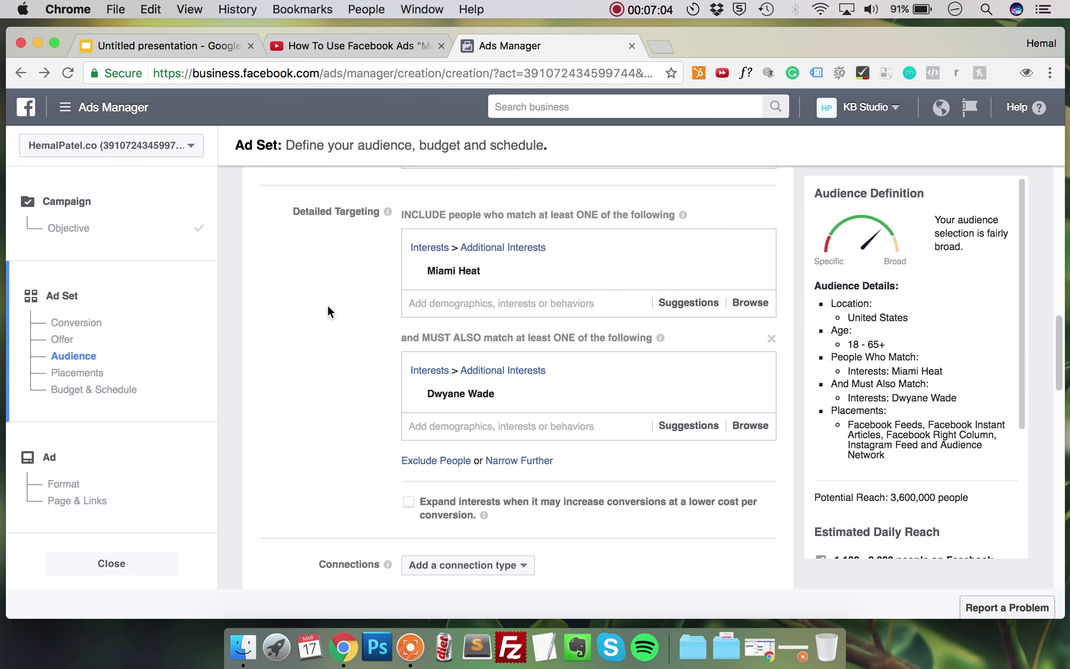
pyautogui.moveTo(484, 390)
pyautogui.click(195, 38)
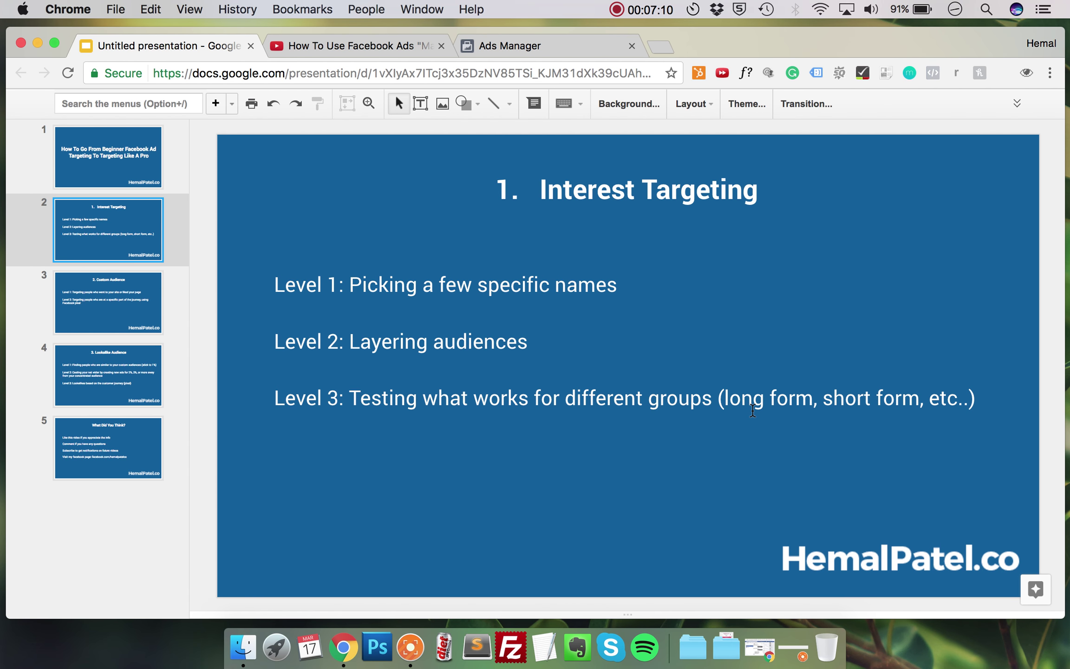
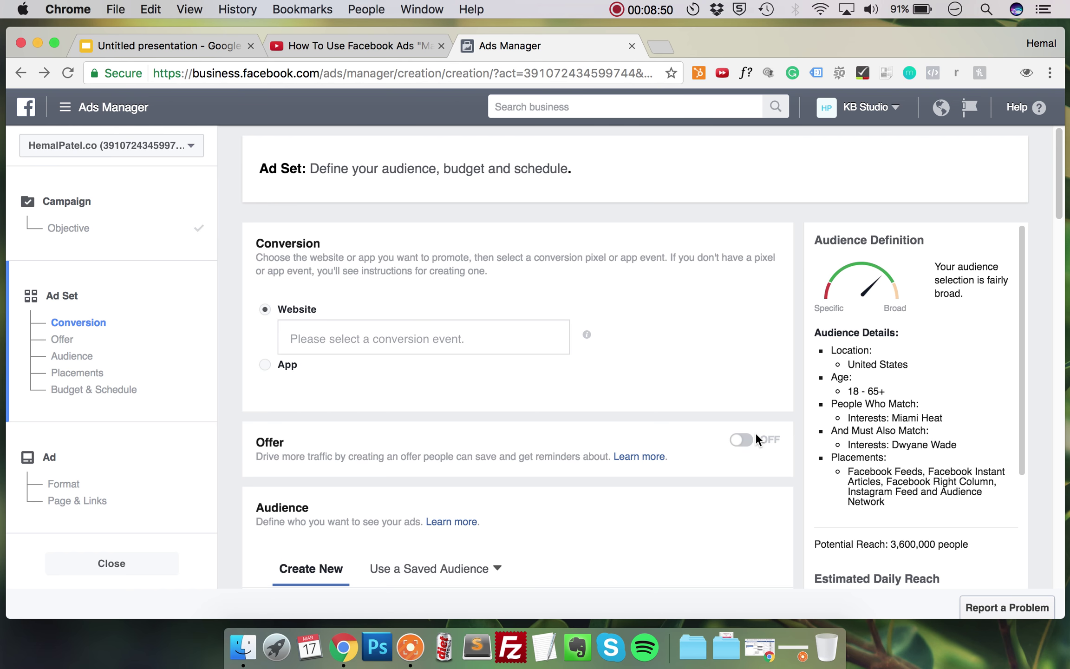
# Compare the layered audience's potential reach with interest expansion on and off, then switch to the presentation's Custom Audience slide.
pyautogui.scroll(-10, 756, 436)
pyautogui.scroll(-5, 758, 440)
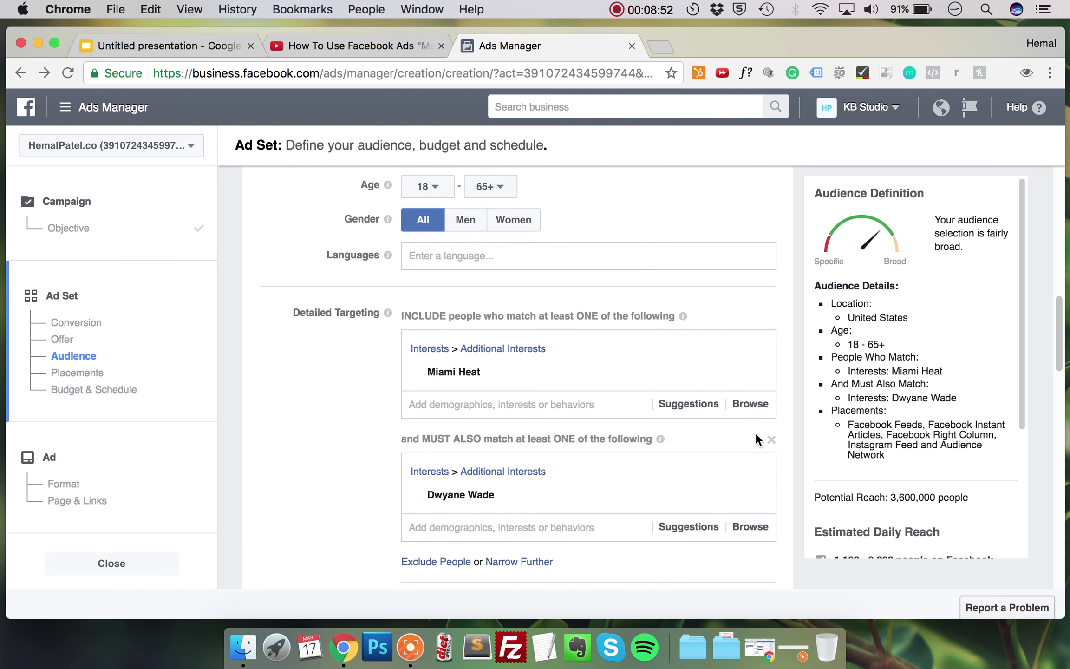
pyautogui.scroll(-2, 452, 516)
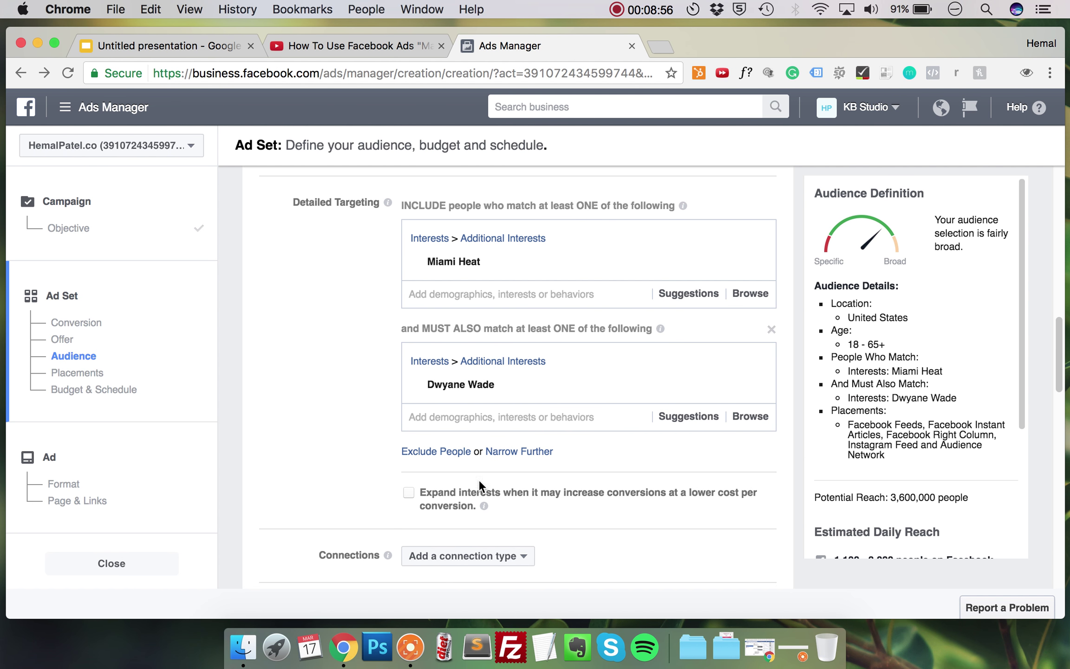
pyautogui.click(410, 493)
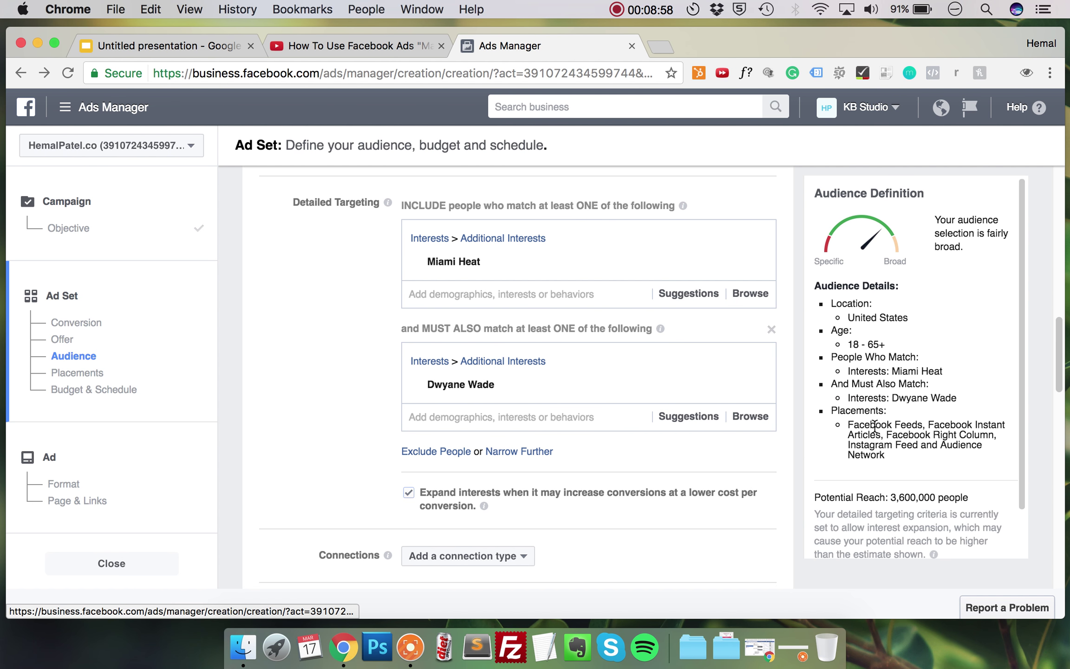
pyautogui.click(409, 494)
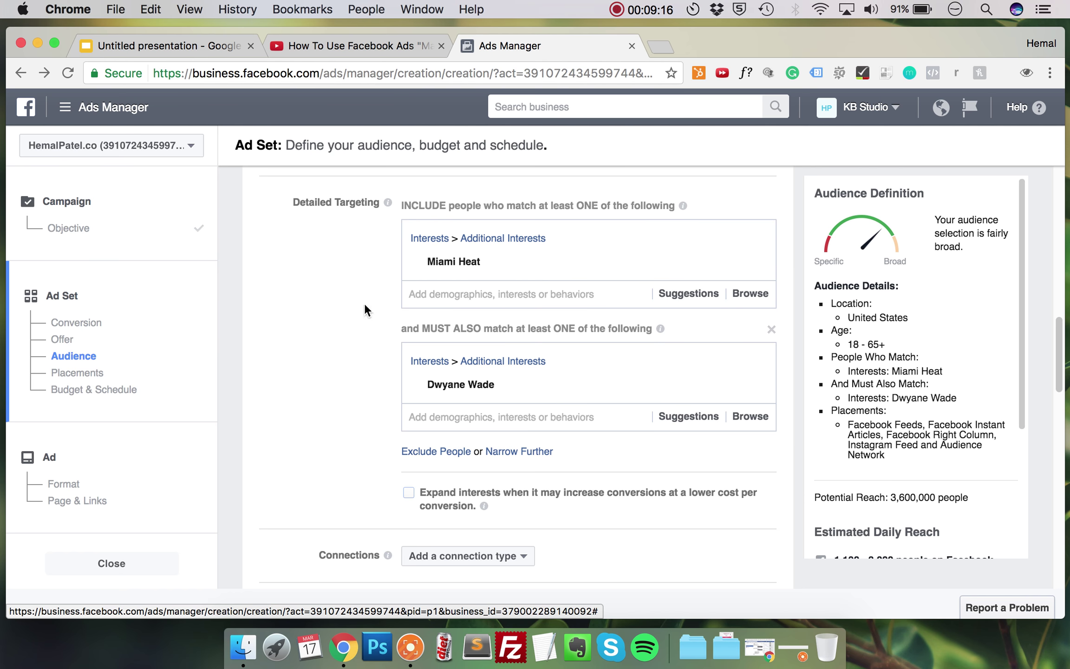
pyautogui.click(160, 45)
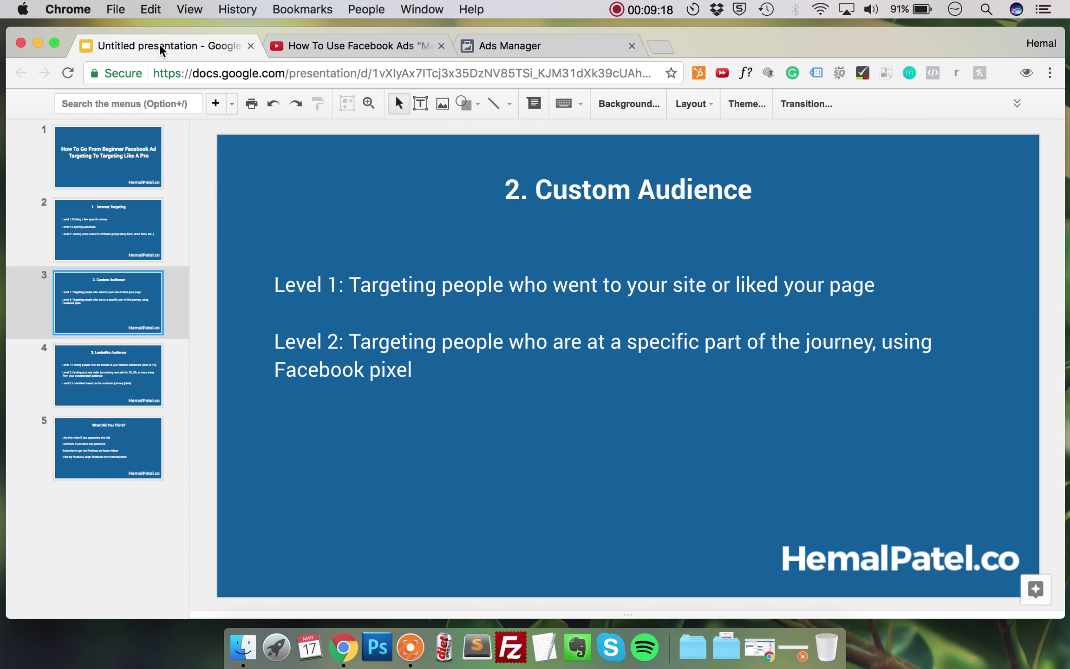
# Switch to Ads Manager and review the ad set's Custom Audiences setting alongside the Miami Heat and Dwyane Wade interests, including Dwyane Wade's audience details.
pyautogui.click(510, 52)
pyautogui.scroll(5, 417, 374)
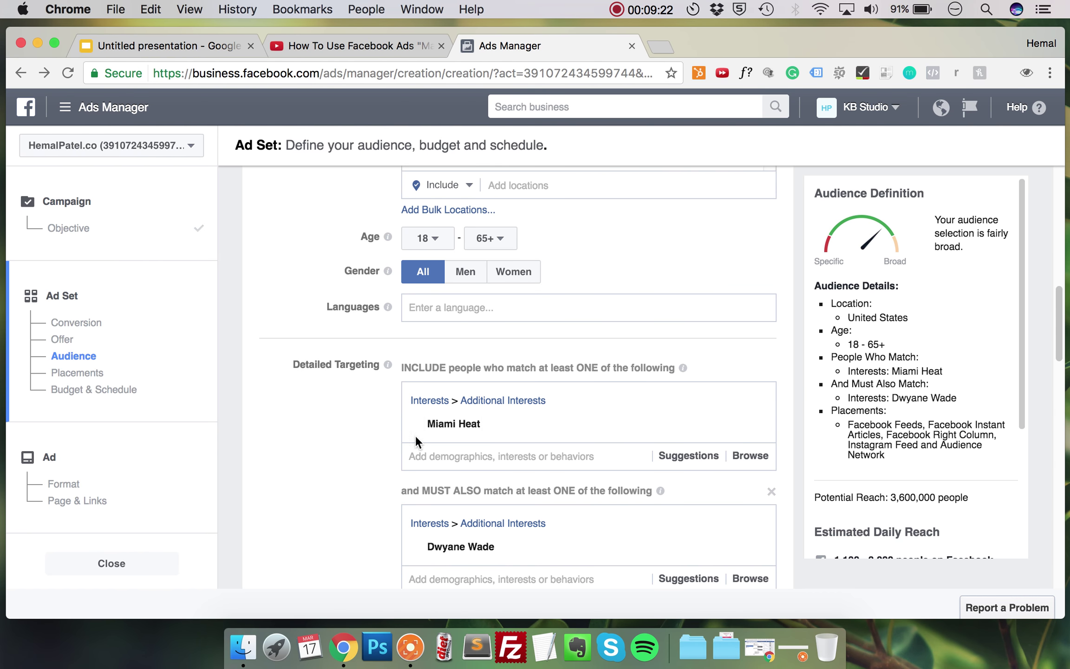
pyautogui.scroll(6, 438, 509)
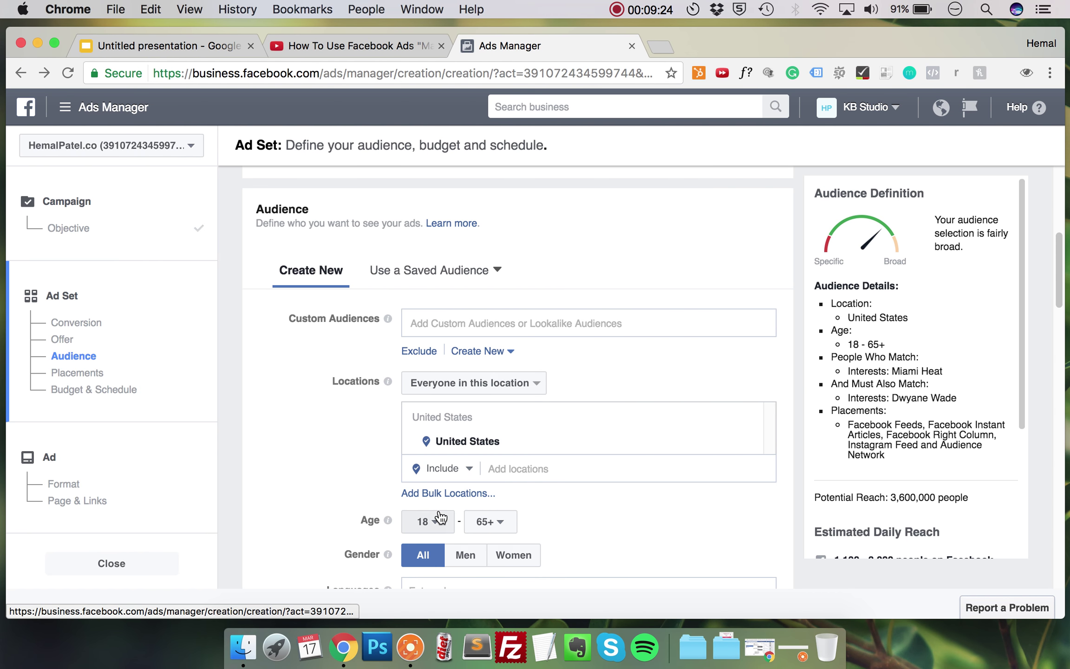
pyautogui.scroll(1, 439, 516)
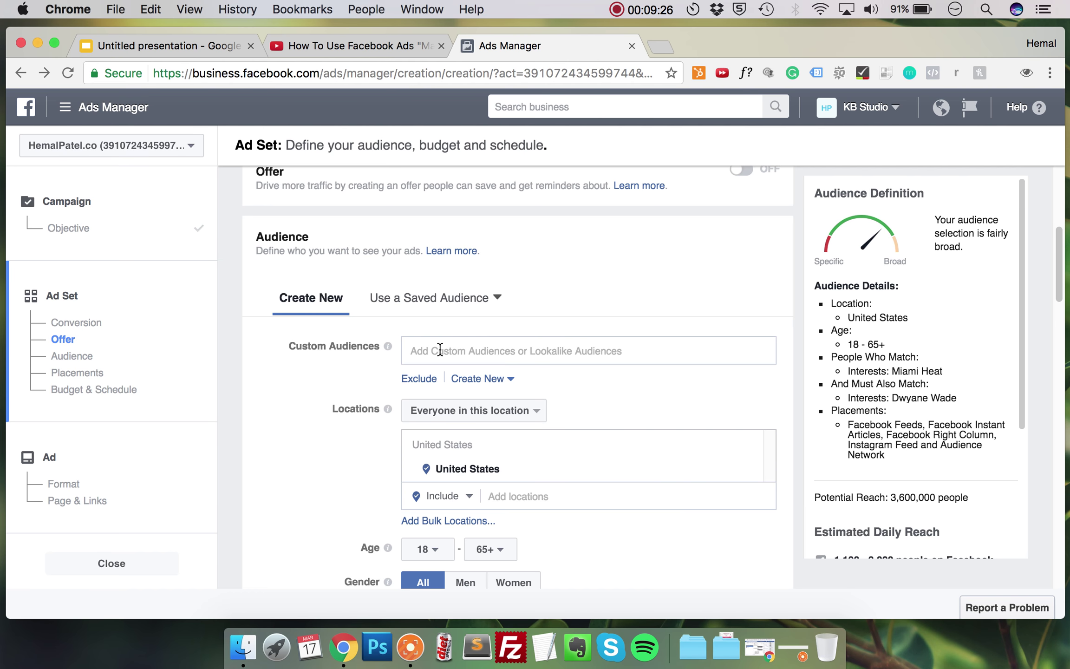
pyautogui.scroll(-7, 440, 350)
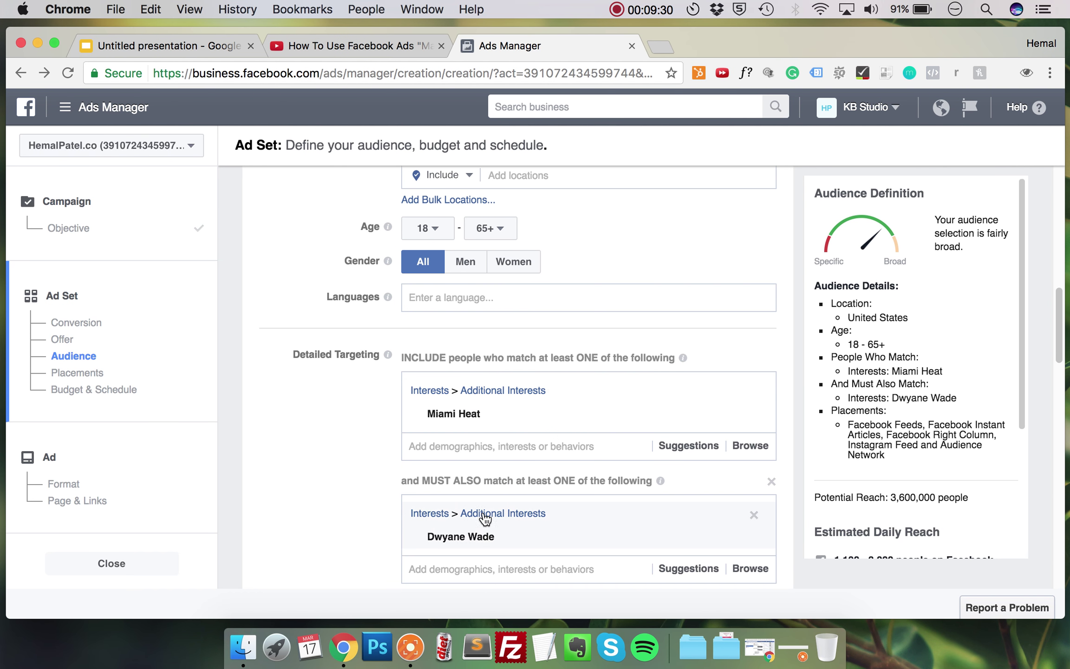
pyautogui.moveTo(476, 537)
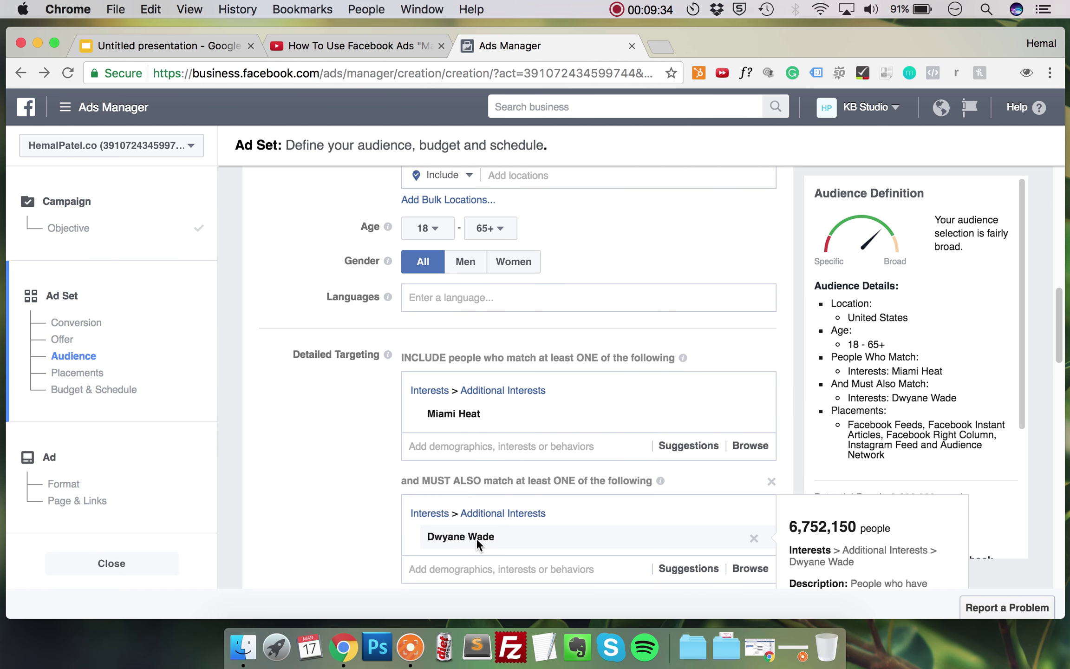
pyautogui.scroll(5, 475, 538)
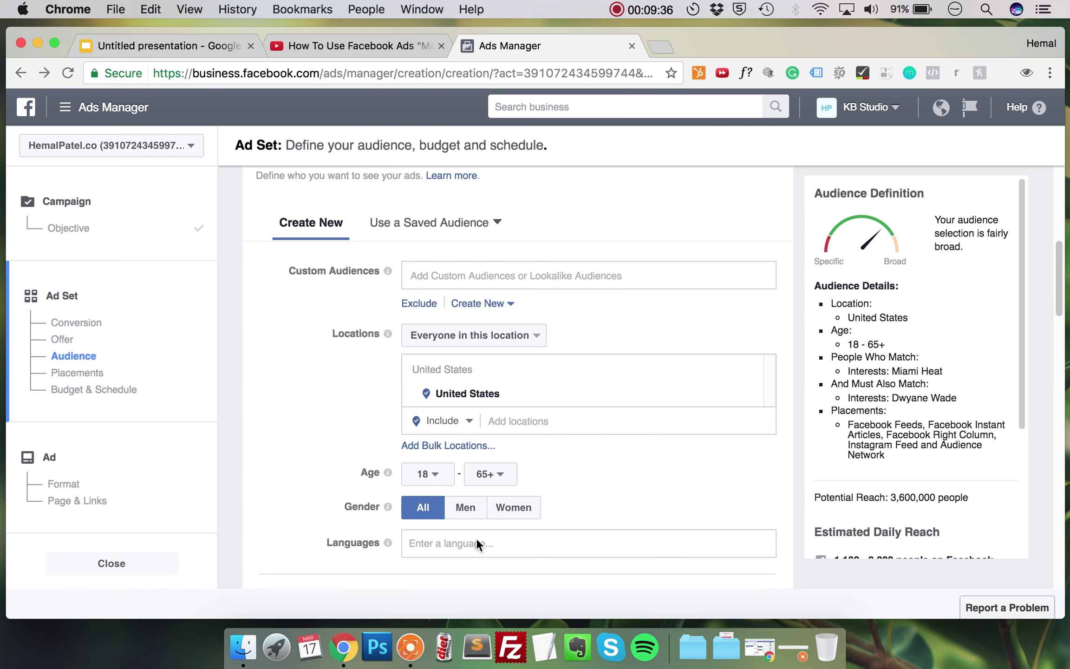
# Look up the Pixels tool among the frequently used tools, then check the ad set's Custom Audiences field for existing audiences.
pyautogui.moveTo(67, 106)
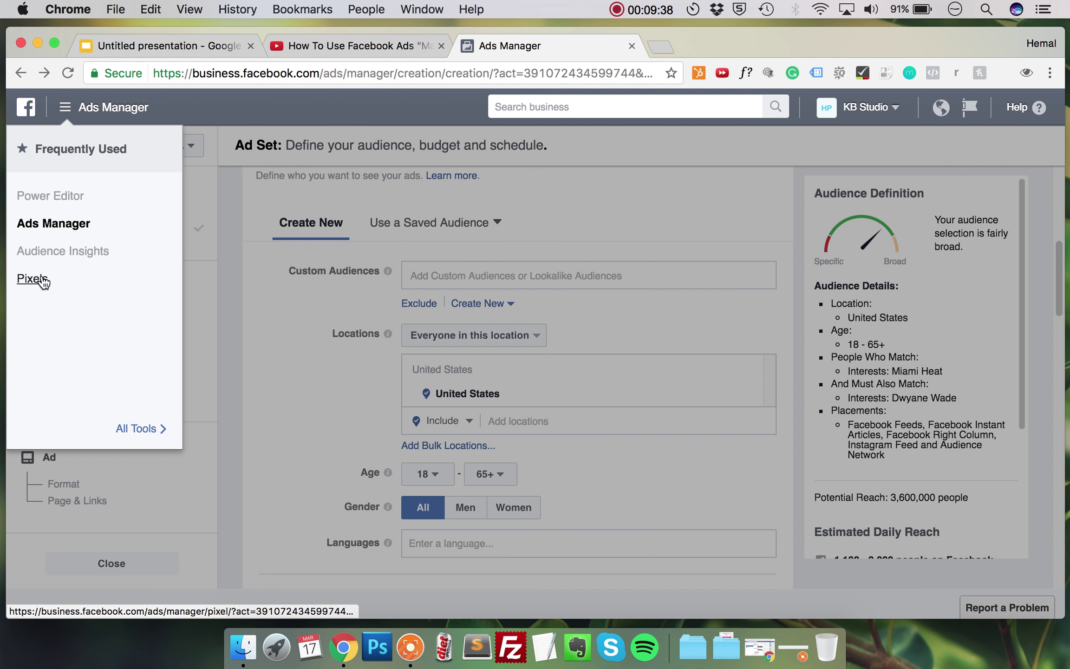
pyautogui.click(252, 317)
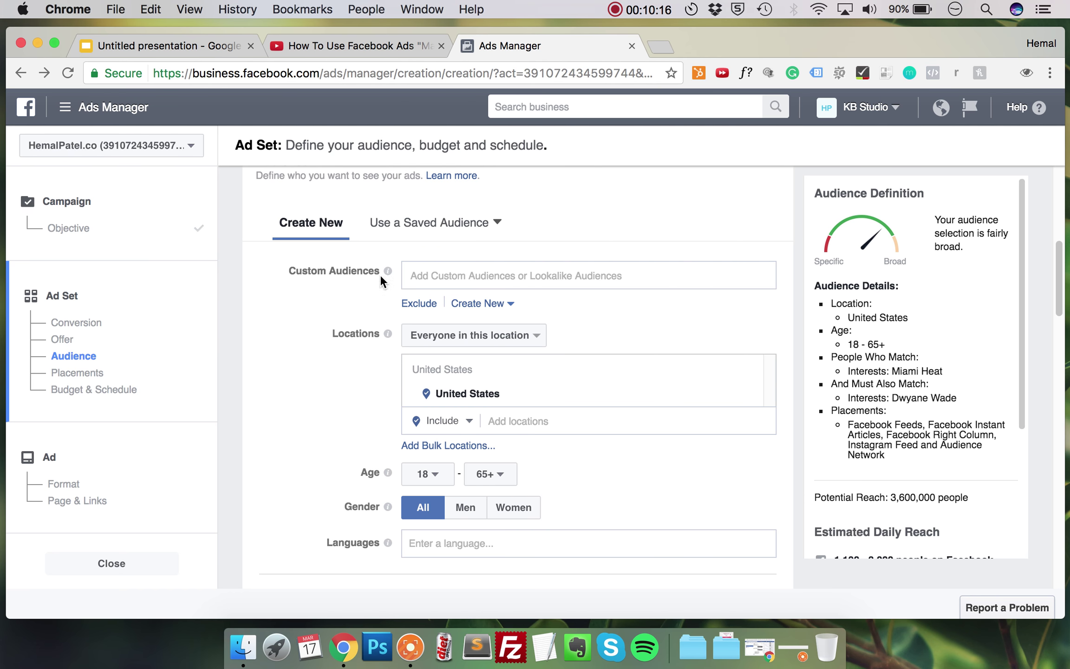
pyautogui.click(461, 276)
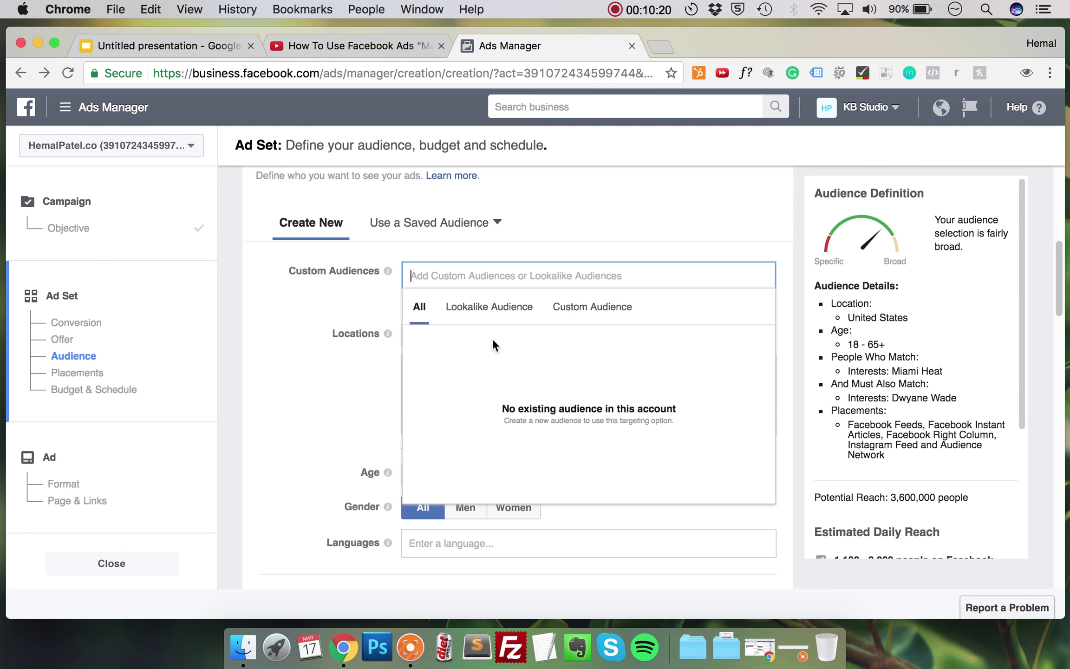
pyautogui.click(299, 302)
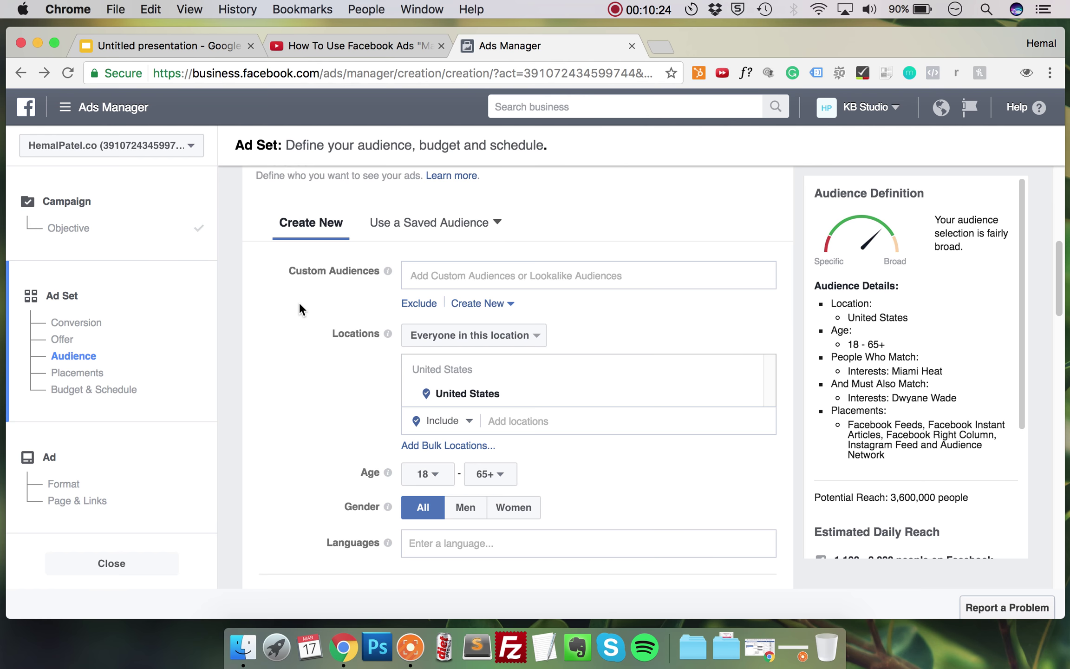
# Review the layered detailed targeting and the Custom Audiences setting again, then switch back to the presentation's Custom Audience slide.
pyautogui.scroll(-7, 291, 408)
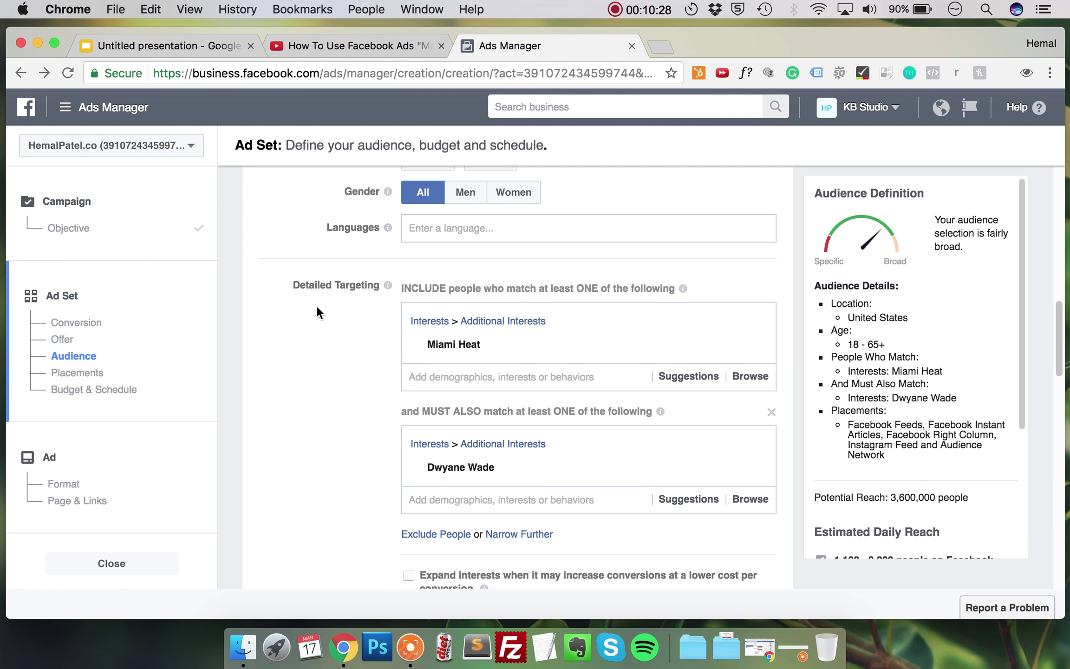
pyautogui.scroll(7, 344, 325)
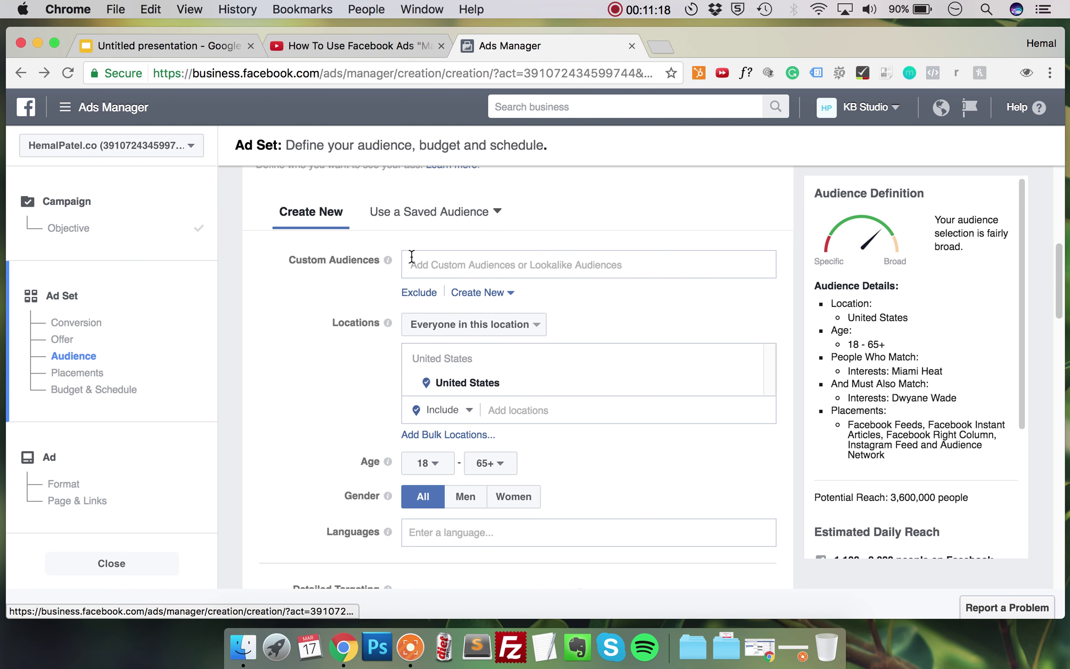
pyautogui.click(170, 44)
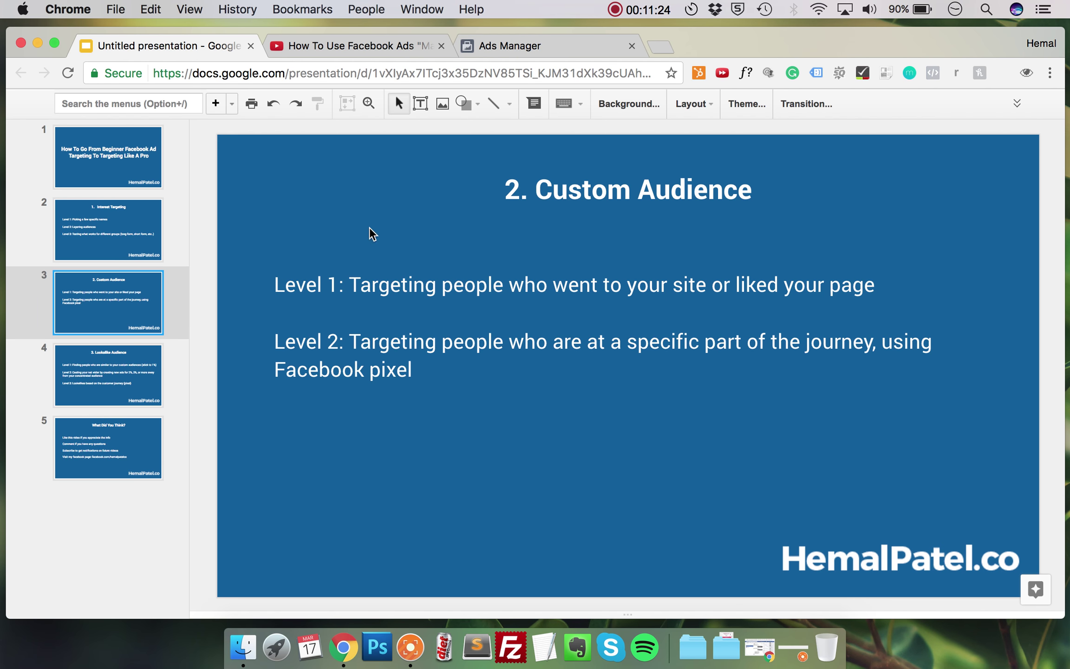